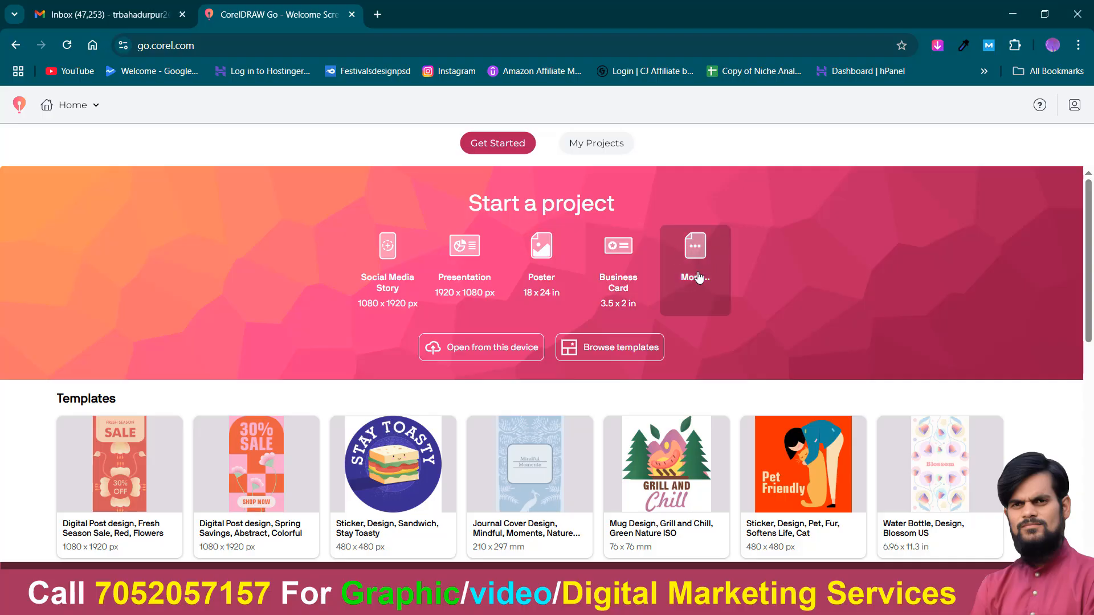
- Browse the available blank page presets for a new project, and close the list without creating one
{"action": "left_click", "coordinate": [706, 251]}
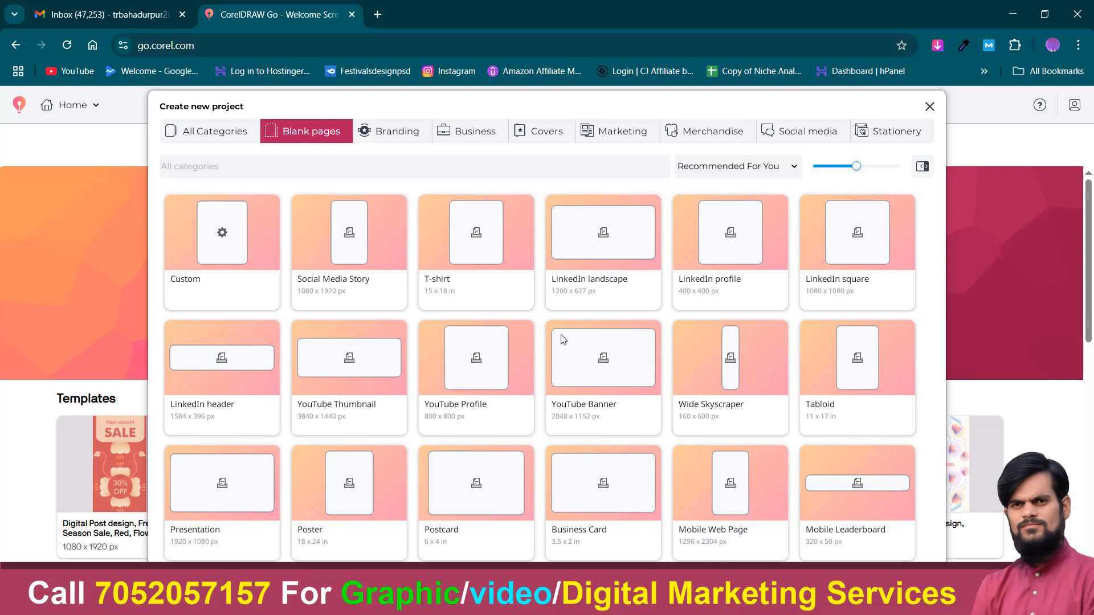
{"action": "scroll", "coordinate": [745, 368], "scroll_direction": "down", "scroll_amount": 6}
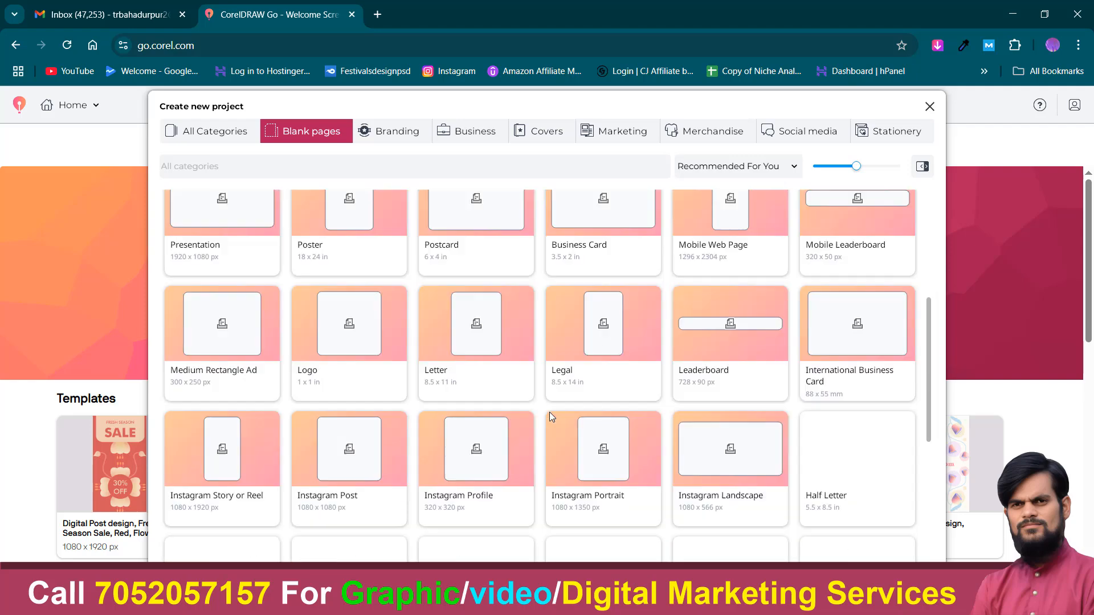
{"action": "scroll", "coordinate": [621, 394], "scroll_direction": "down", "scroll_amount": 3}
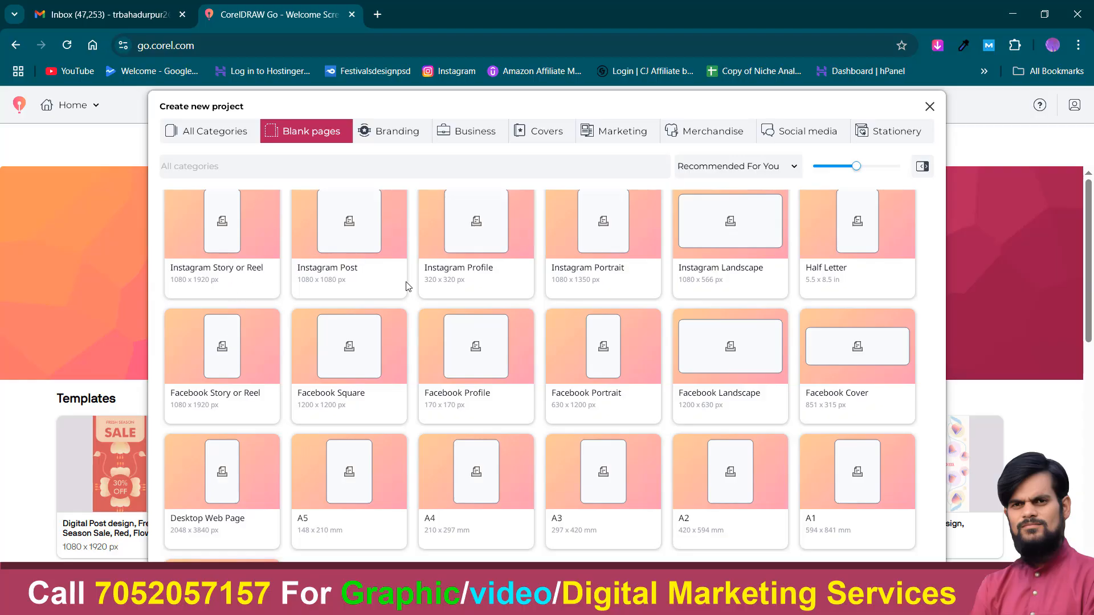
{"action": "scroll", "coordinate": [639, 395], "scroll_direction": "down", "scroll_amount": 2}
{"action": "scroll", "coordinate": [614, 312], "scroll_direction": "up", "scroll_amount": 10}
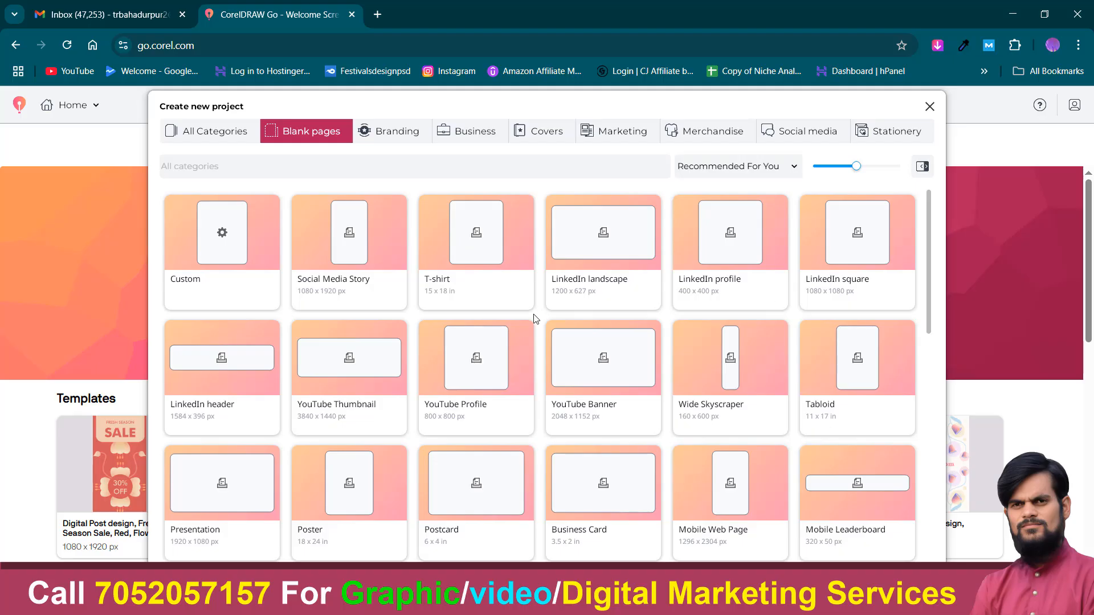
{"action": "left_click", "coordinate": [930, 107]}
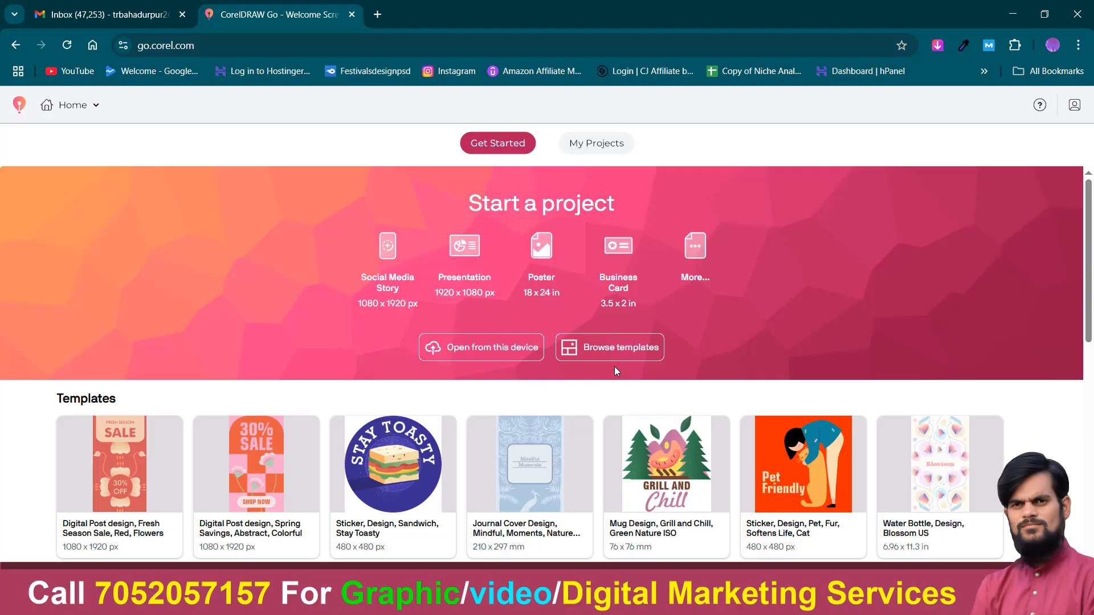
- Open the 210 x 297 mm "Journal Cover Design, Mindful, Moments, Nature" template as a new project
{"action": "scroll", "coordinate": [634, 367], "scroll_direction": "down", "scroll_amount": 1}
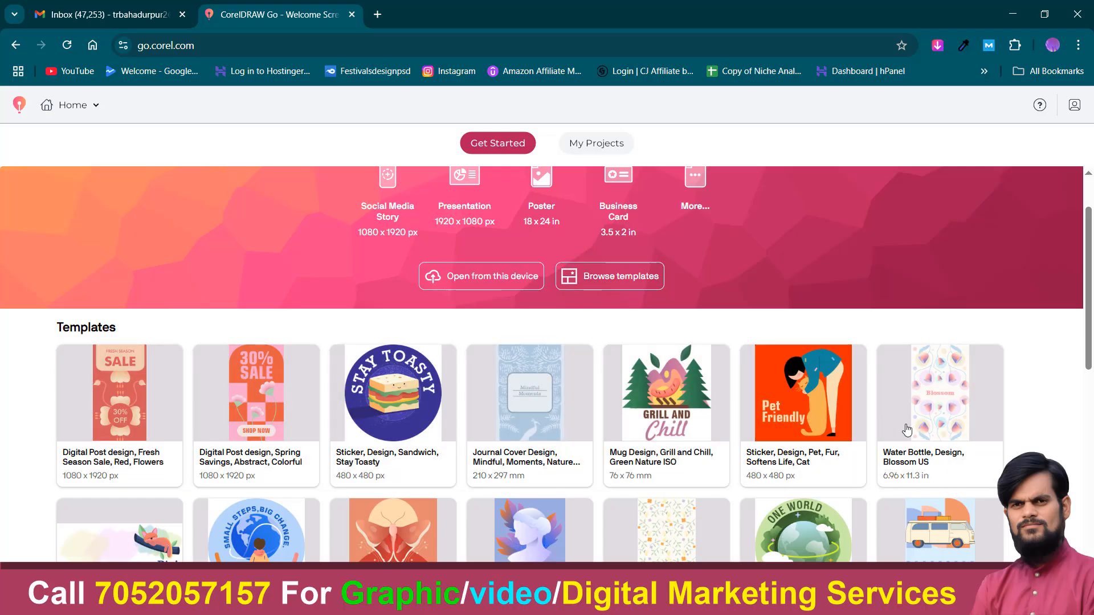
{"action": "scroll", "coordinate": [905, 431], "scroll_direction": "down", "scroll_amount": 2}
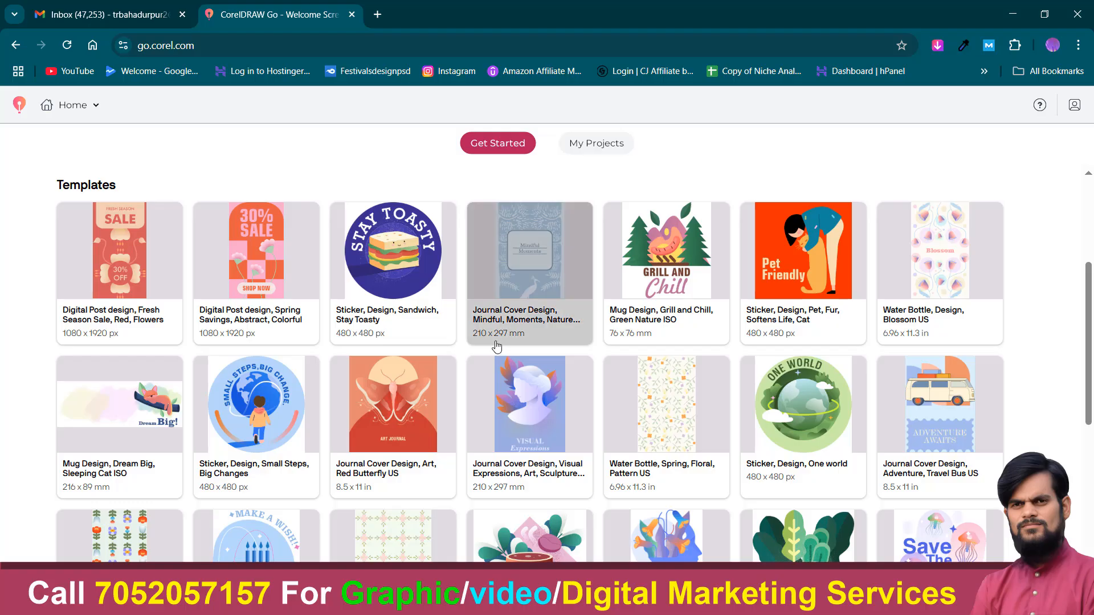
{"action": "left_click", "coordinate": [534, 274]}
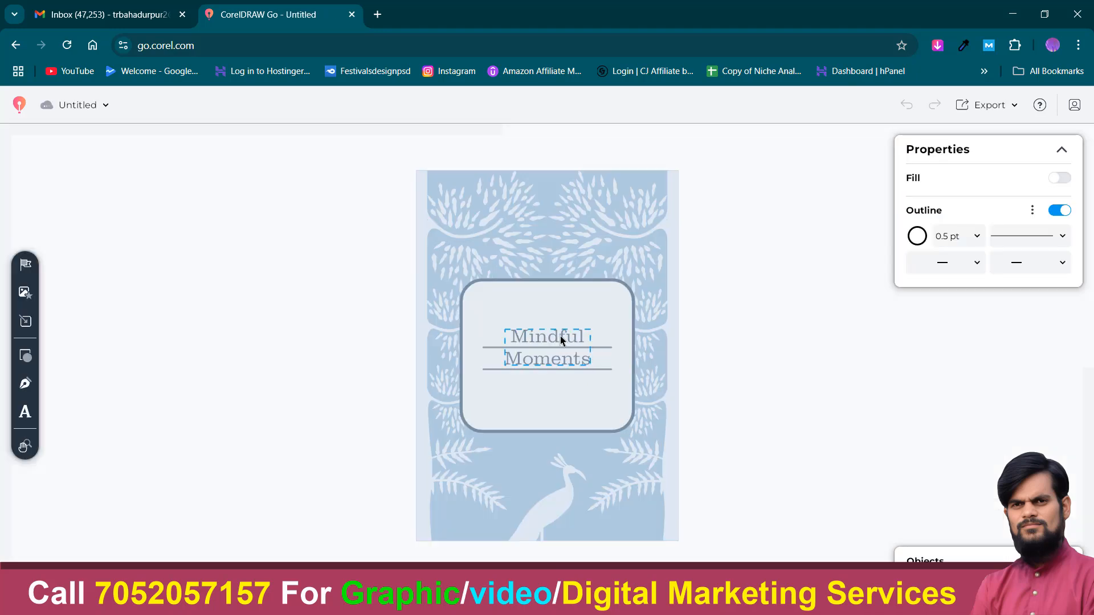
- Centre the "Mindful Moments" text horizontally on the page
{"action": "left_click", "coordinate": [554, 336]}
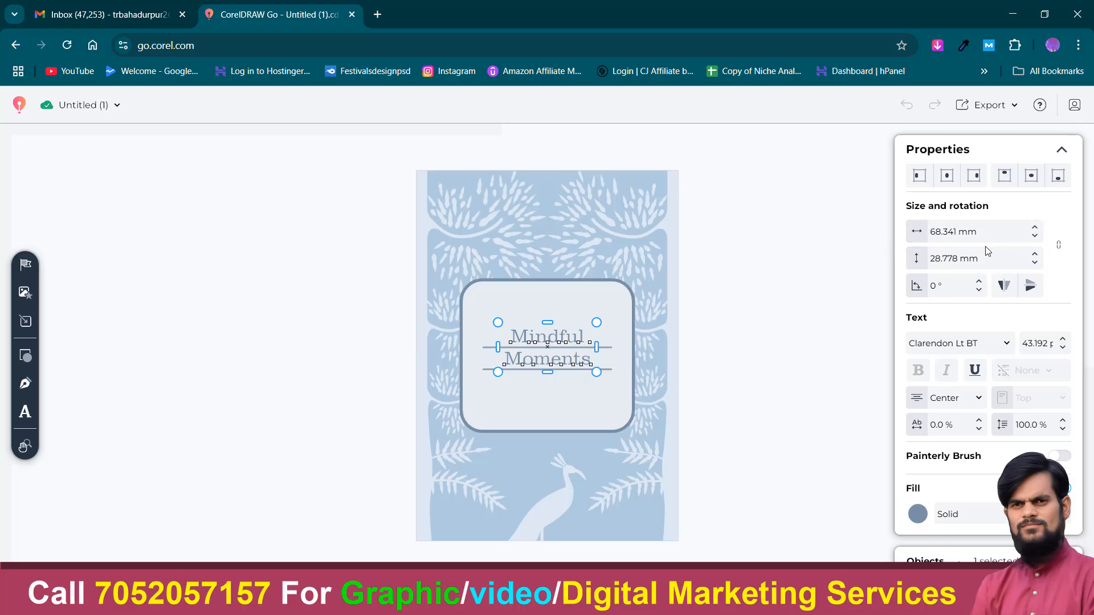
{"action": "left_click", "coordinate": [949, 178]}
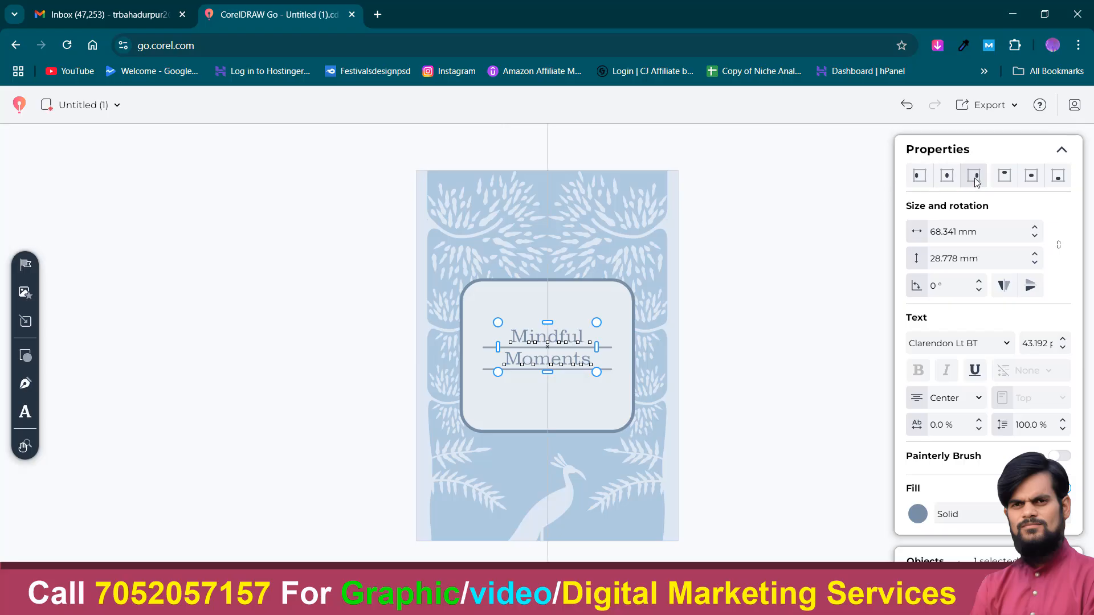
{"action": "left_click", "coordinate": [975, 179]}
{"action": "left_click", "coordinate": [944, 177]}
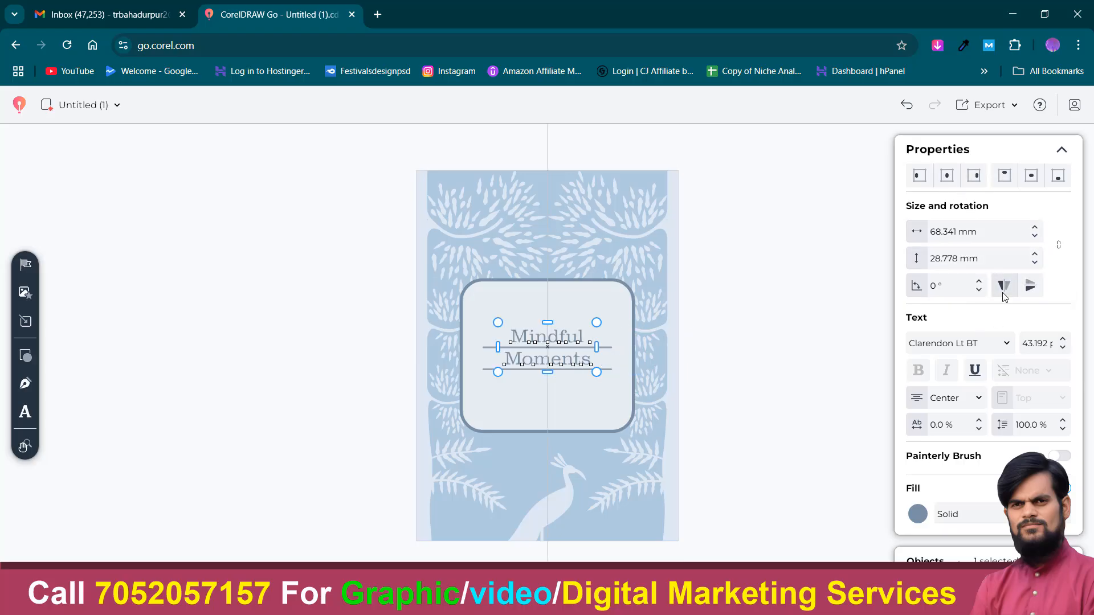
{"action": "scroll", "coordinate": [978, 324], "scroll_direction": "down", "scroll_amount": 1}
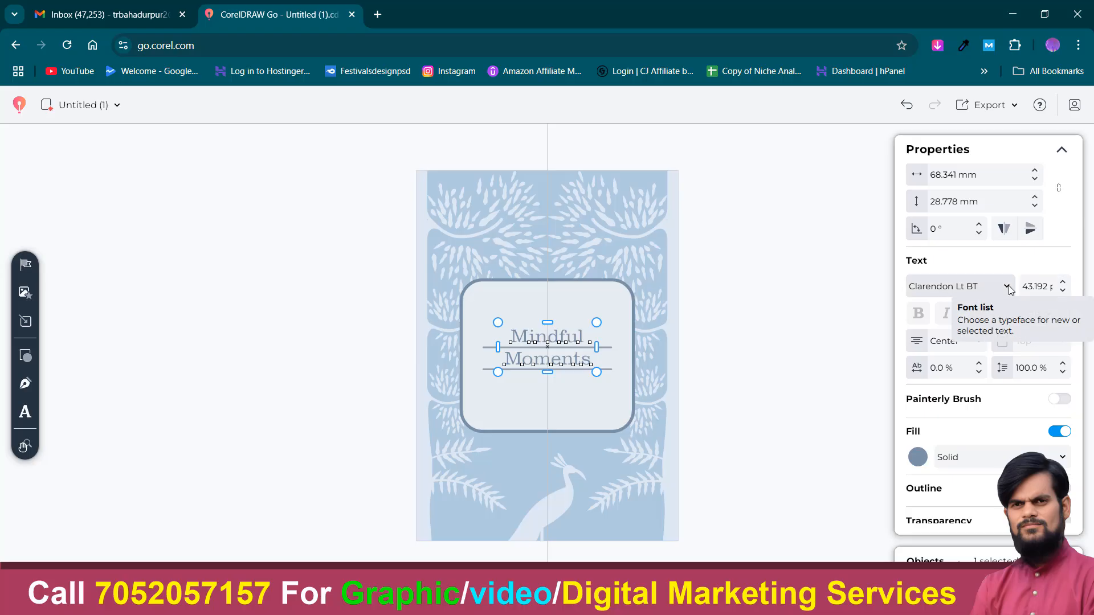
{"action": "left_click", "coordinate": [980, 287]}
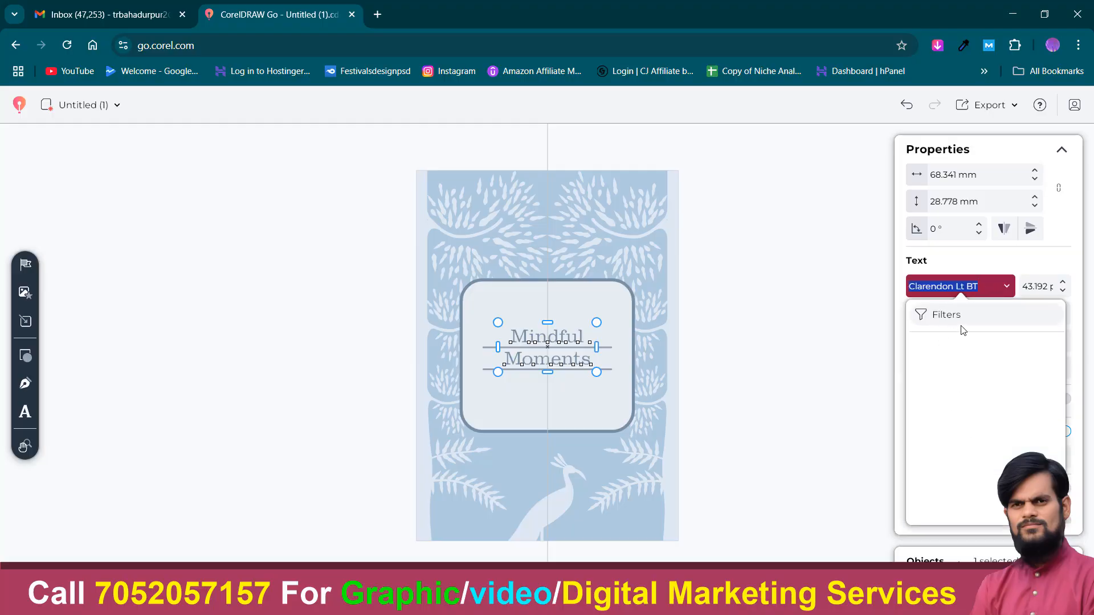
{"action": "left_click", "coordinate": [1006, 291]}
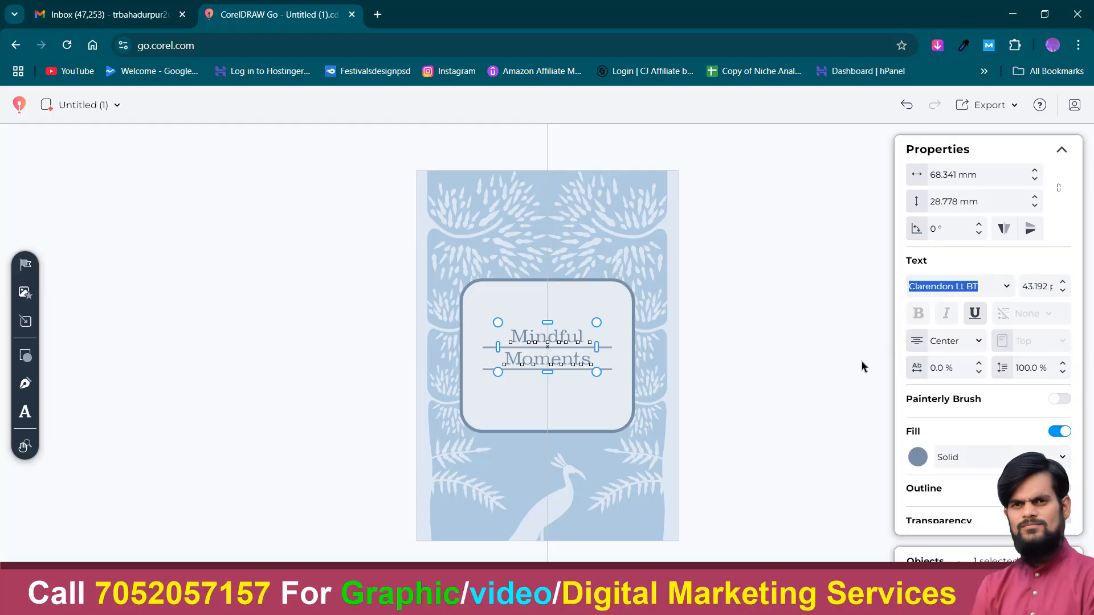
- Set the "Mindful Moments" text's fill to the basic blue swatch, keeping the fill type solid
{"action": "scroll", "coordinate": [994, 395], "scroll_direction": "down", "scroll_amount": 1}
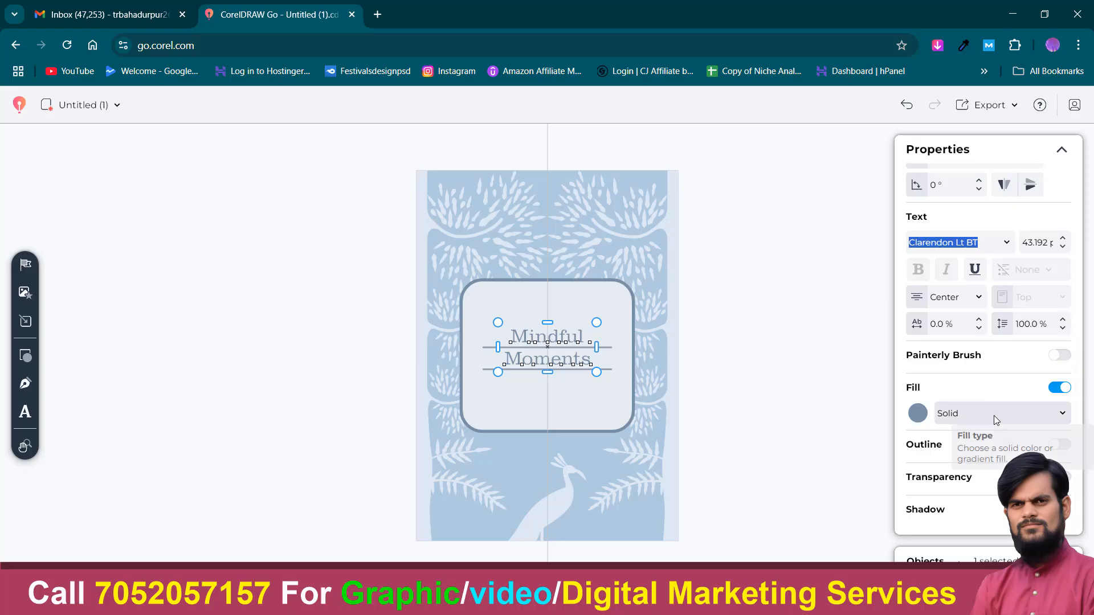
{"action": "left_click", "coordinate": [918, 415]}
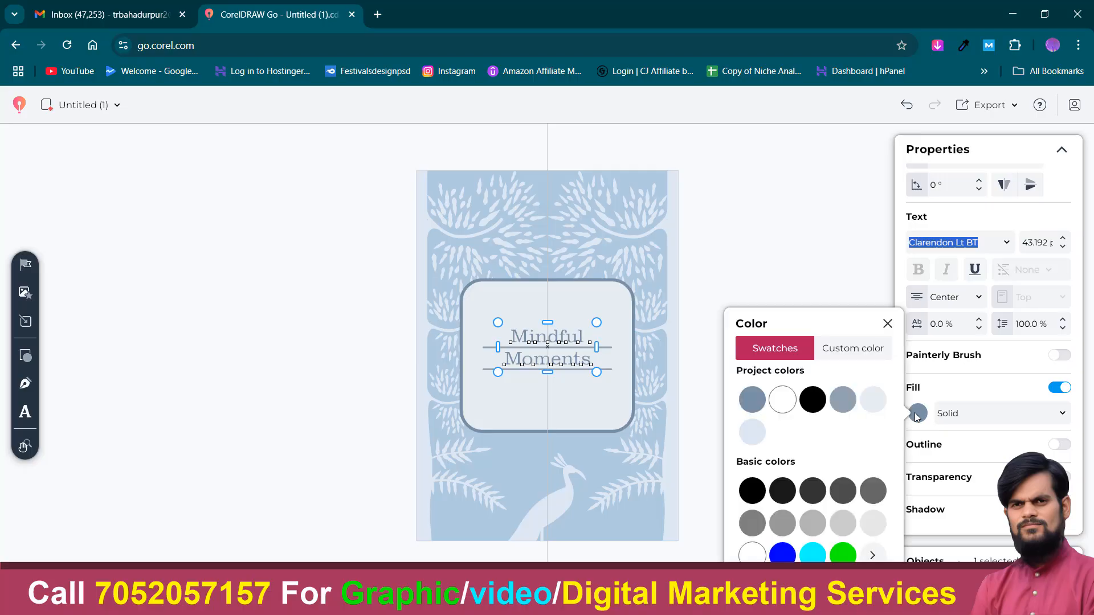
{"action": "left_click", "coordinate": [813, 400]}
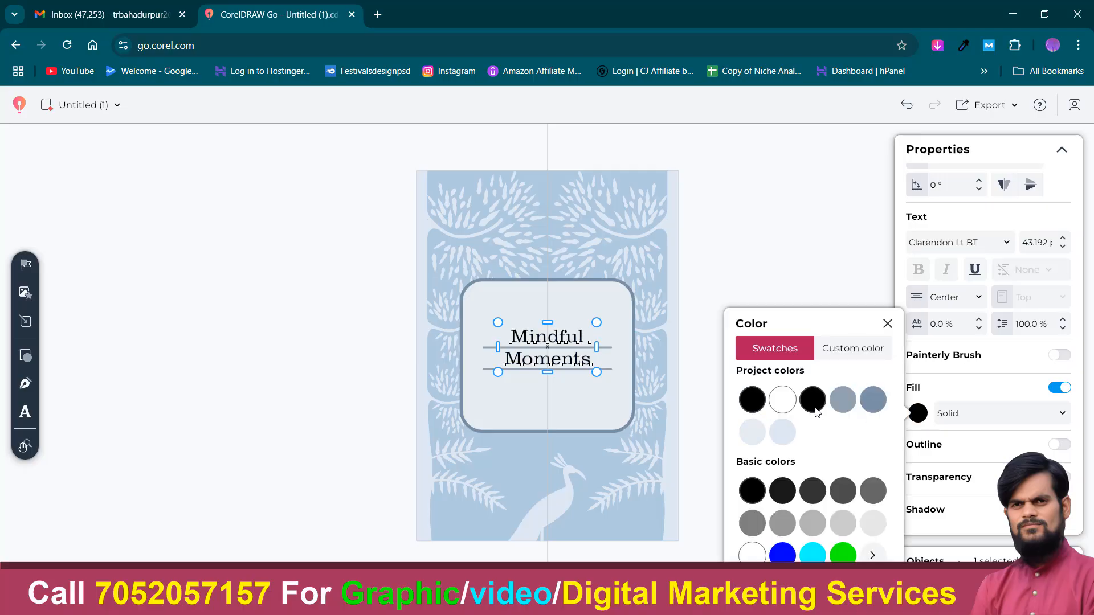
{"action": "left_click", "coordinate": [780, 555]}
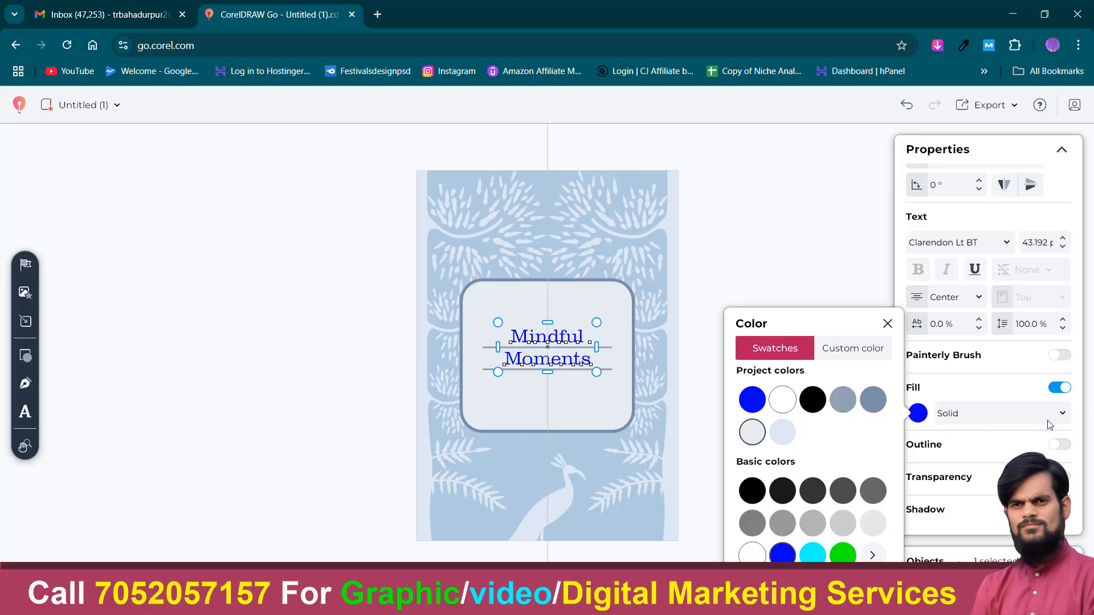
{"action": "left_click", "coordinate": [1009, 418]}
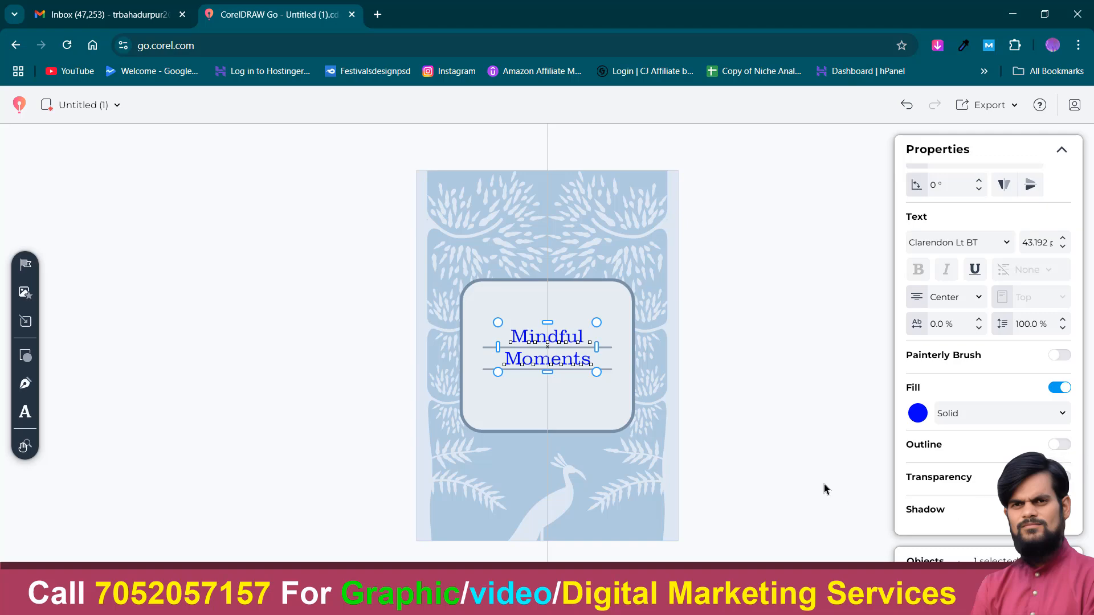
- Try a drop shadow on the "Mindful Moments" text
{"action": "left_click", "coordinate": [1061, 510]}
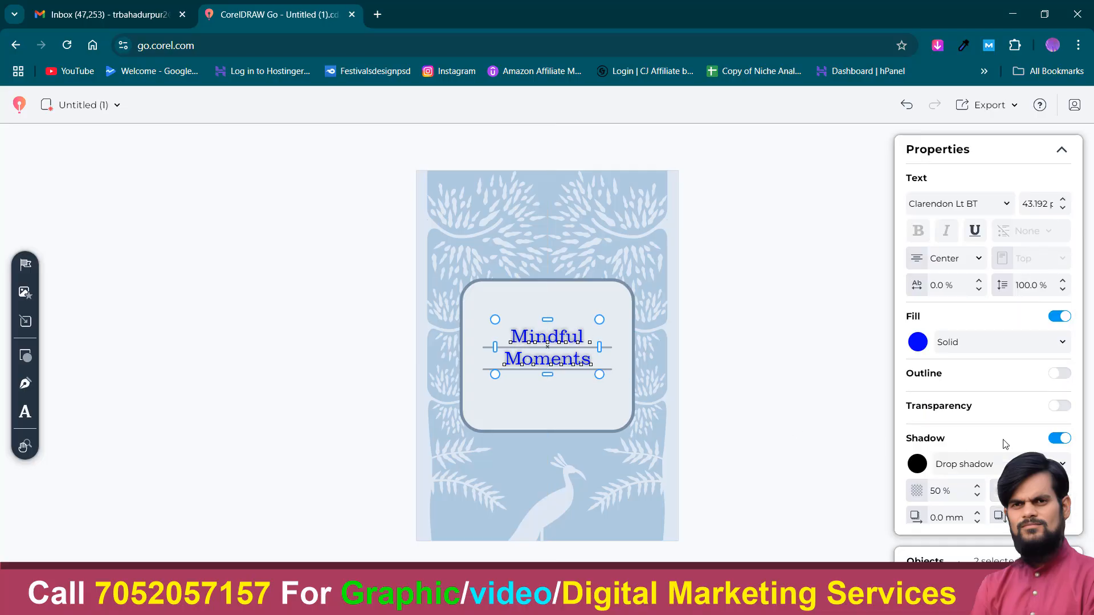
{"action": "left_click", "coordinate": [1057, 443]}
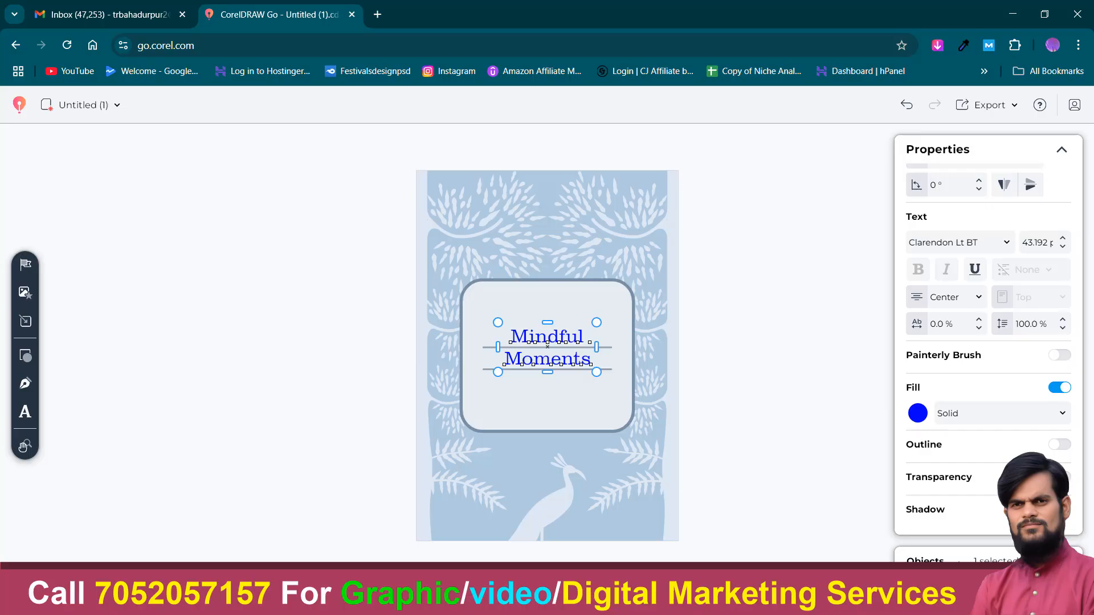
- Move the two lines of the Lines object so that one sits above and one below the "Mindful Moments" text
{"action": "left_click", "coordinate": [959, 561]}
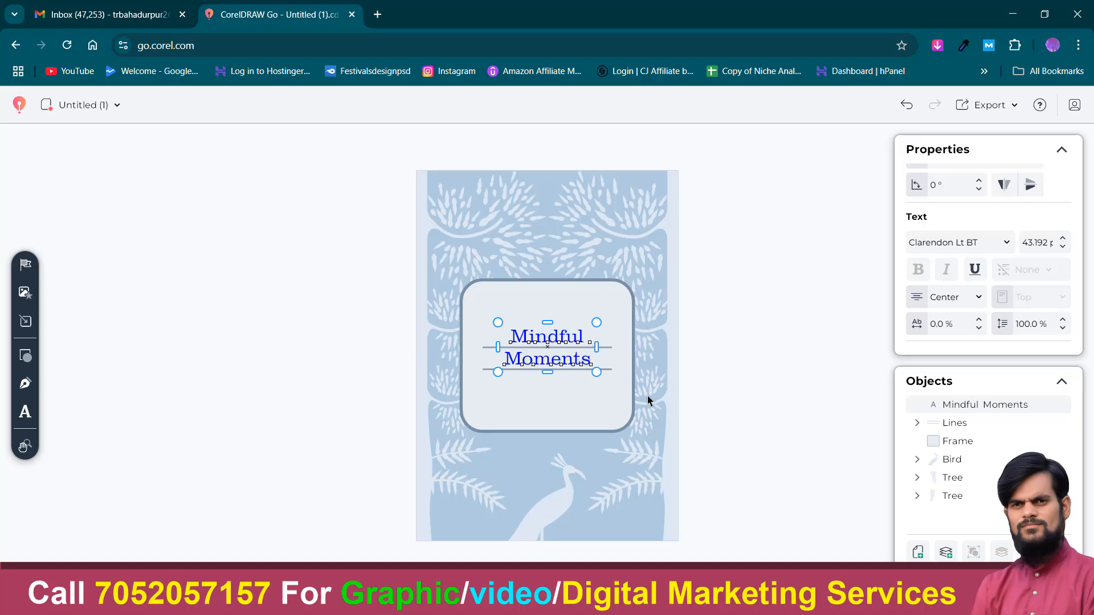
{"action": "left_click", "coordinate": [968, 424]}
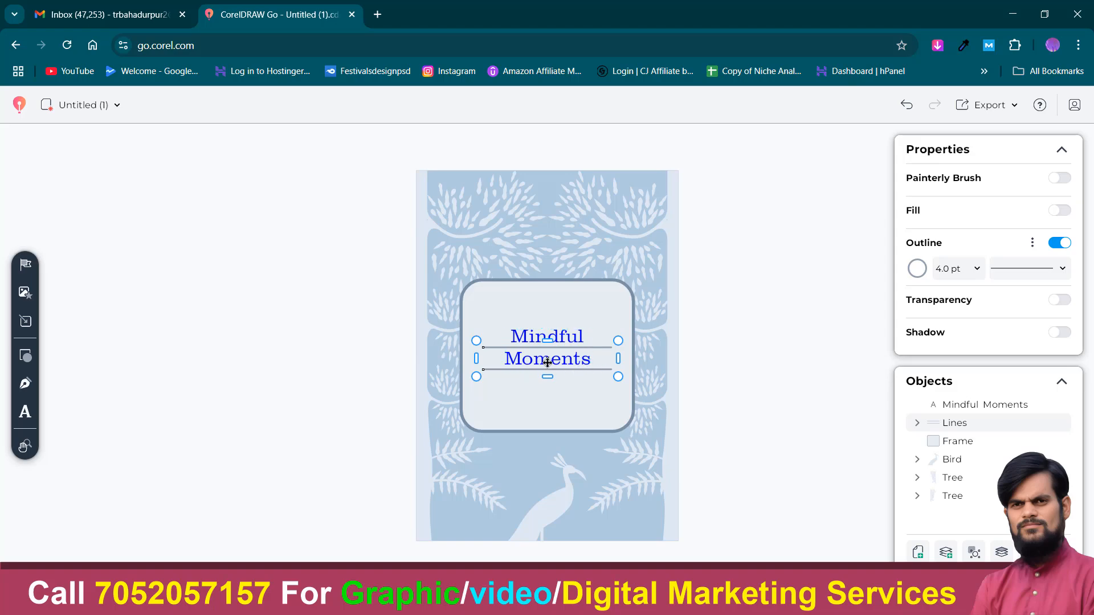
{"action": "left_click_drag", "start_coordinate": [547, 361], "coordinate": [550, 333]}
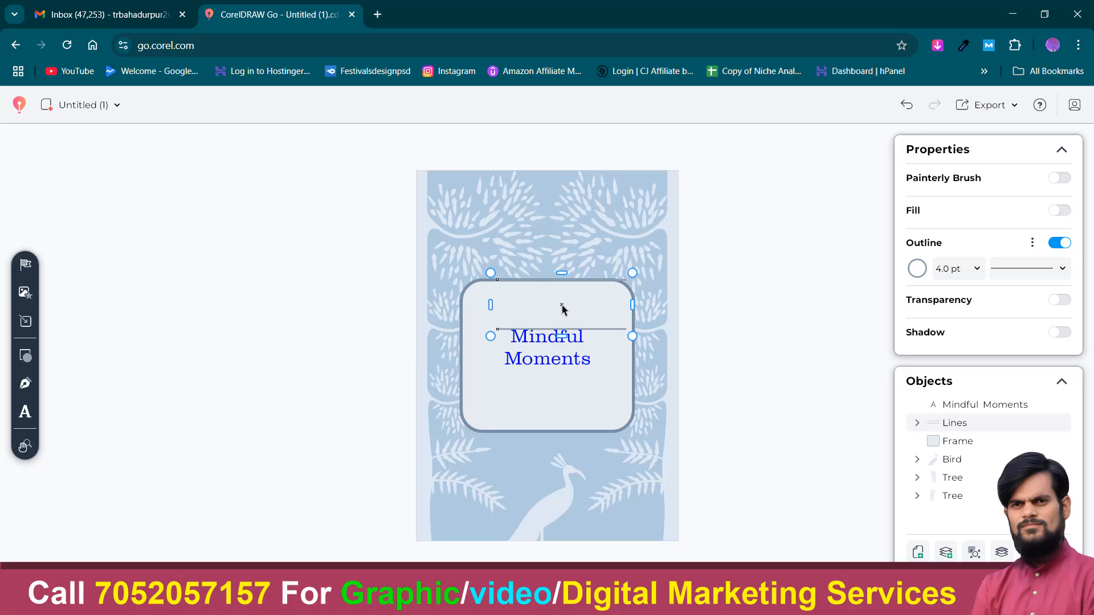
{"action": "mouse_move", "coordinate": [559, 304]}
{"action": "left_mouse_down"}
{"action": "mouse_move", "coordinate": [555, 386]}
{"action": "mouse_move", "coordinate": [552, 318]}
{"action": "left_mouse_up"}
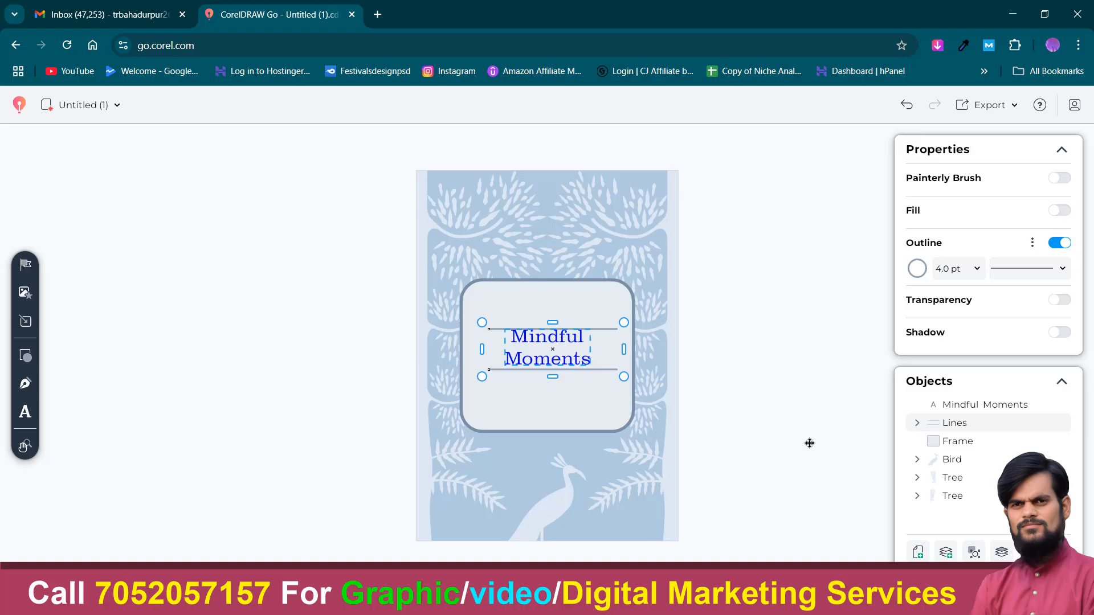
- Change the outline colour of the Frame object around the title to the basic green swatch
{"action": "left_click", "coordinate": [980, 444]}
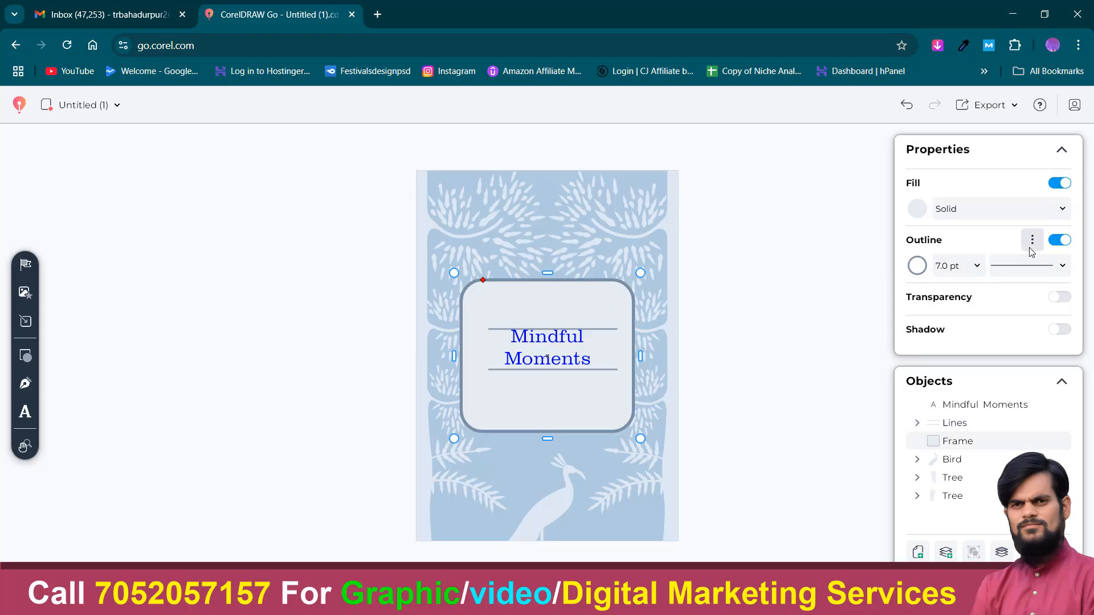
{"action": "left_click", "coordinate": [918, 265]}
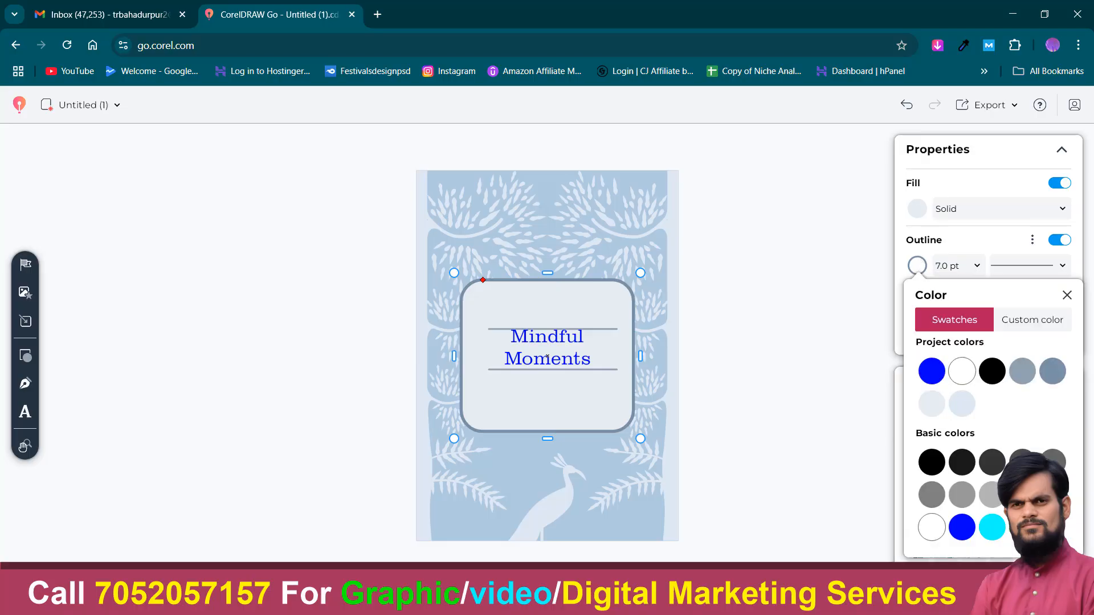
{"action": "left_click", "coordinate": [1022, 527]}
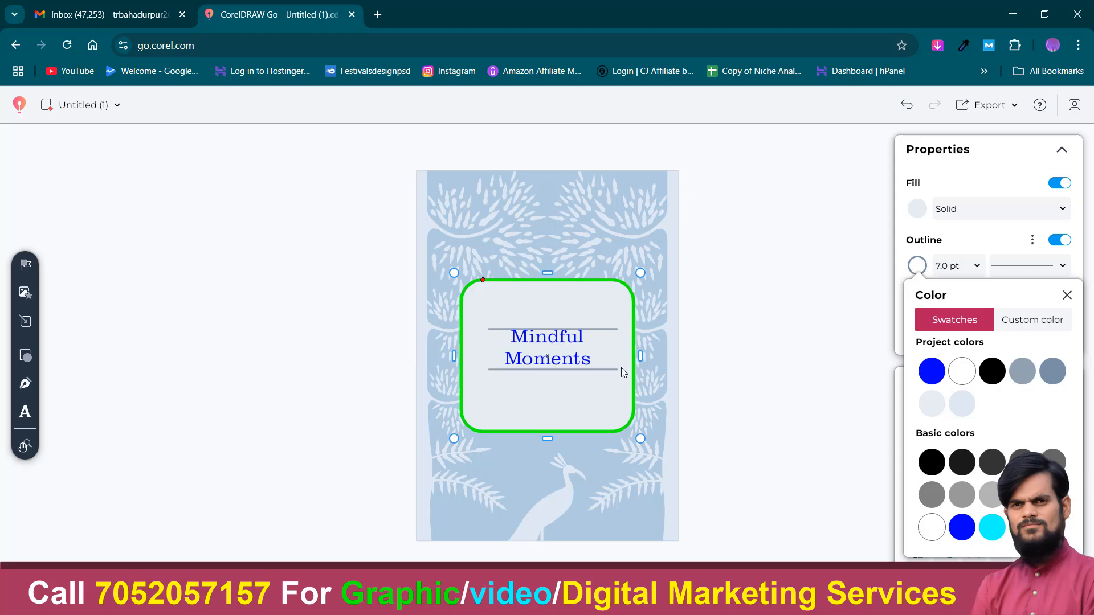
{"action": "left_click", "coordinate": [932, 465]}
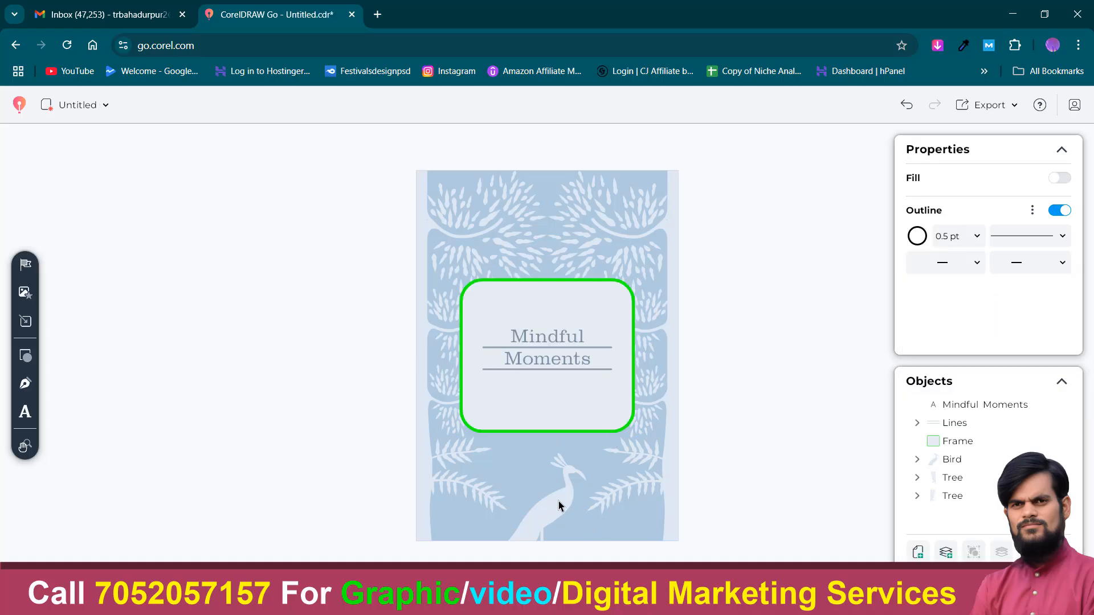
- Fill the Bird object near the cover's lower edge with the green project colour and deselect it
{"action": "left_click", "coordinate": [561, 504]}
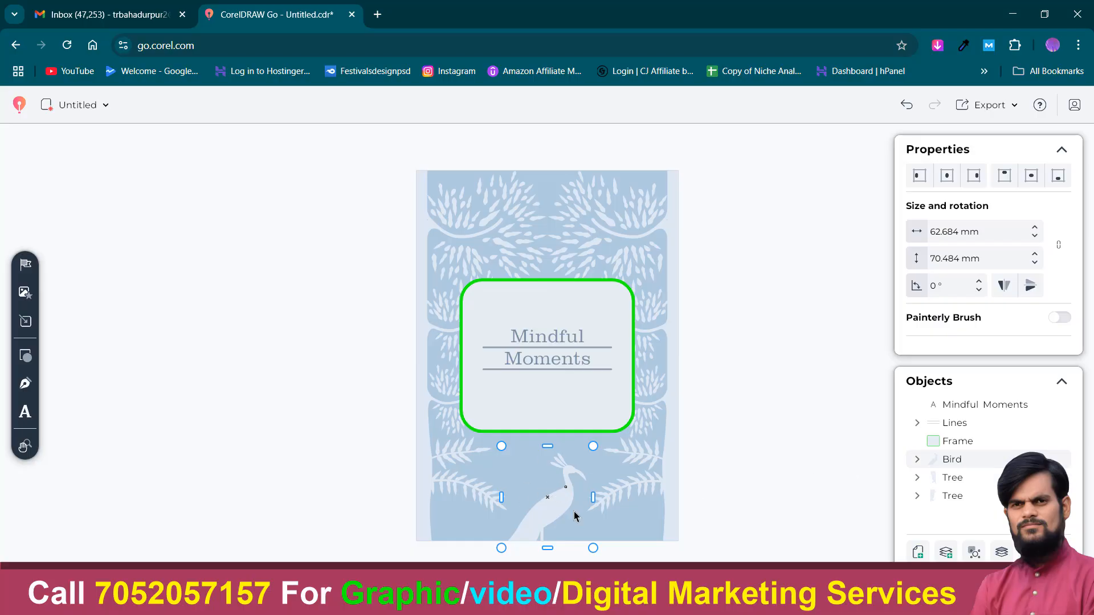
{"action": "left_click", "coordinate": [1063, 383]}
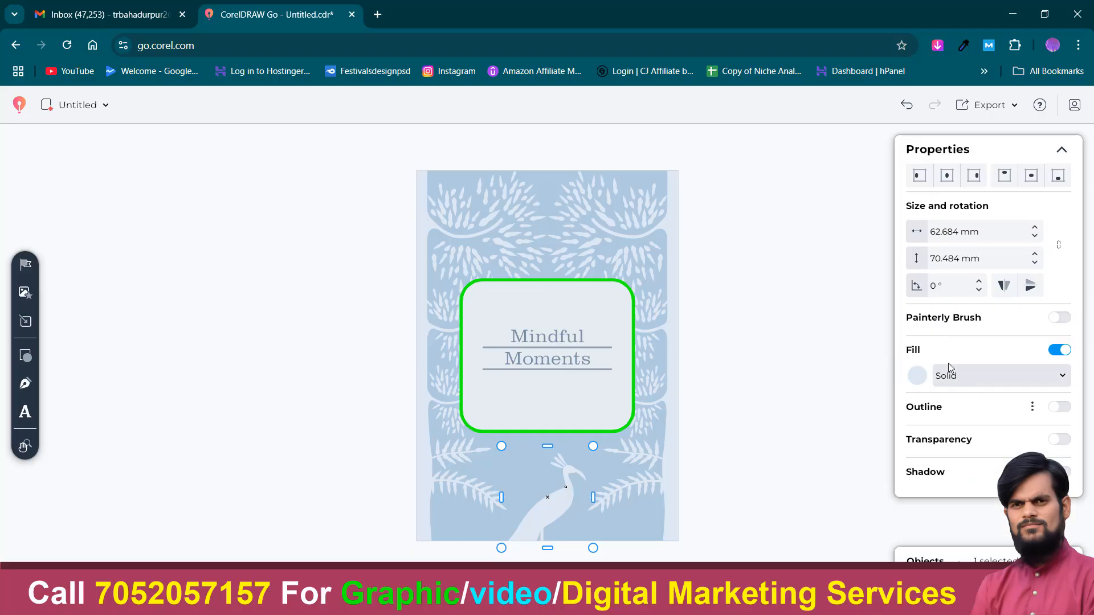
{"action": "left_click", "coordinate": [917, 378]}
{"action": "left_click", "coordinate": [872, 402]}
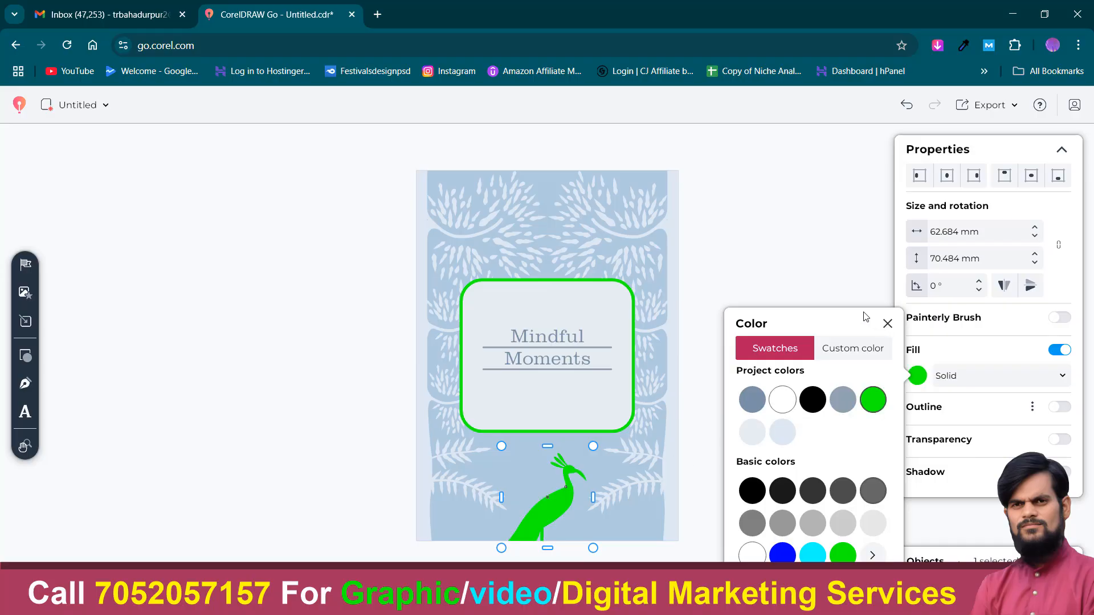
{"action": "left_click", "coordinate": [888, 324]}
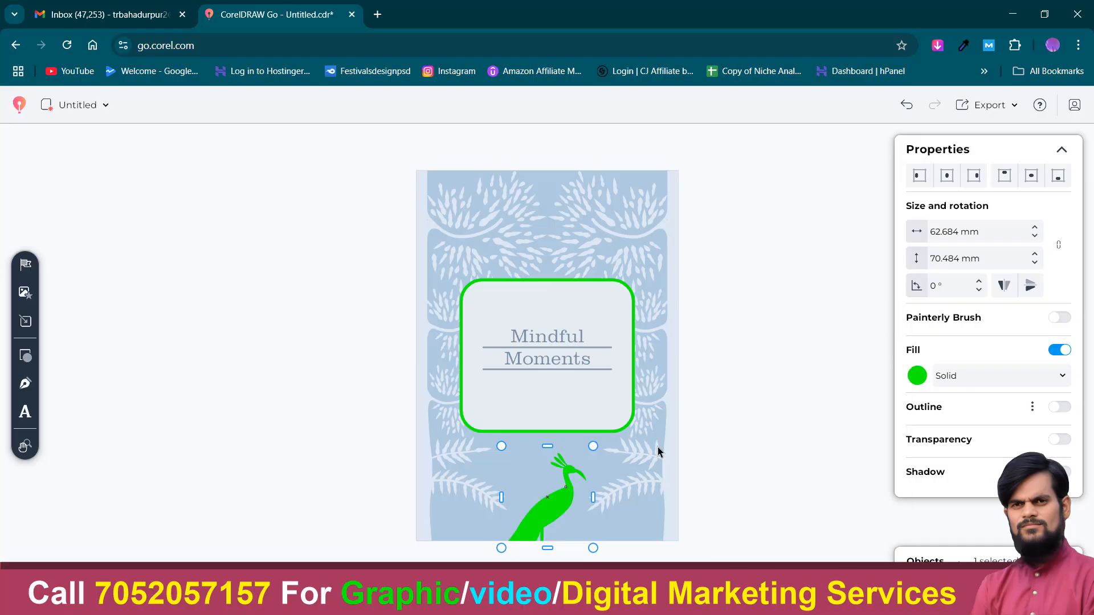
{"action": "left_click", "coordinate": [652, 533]}
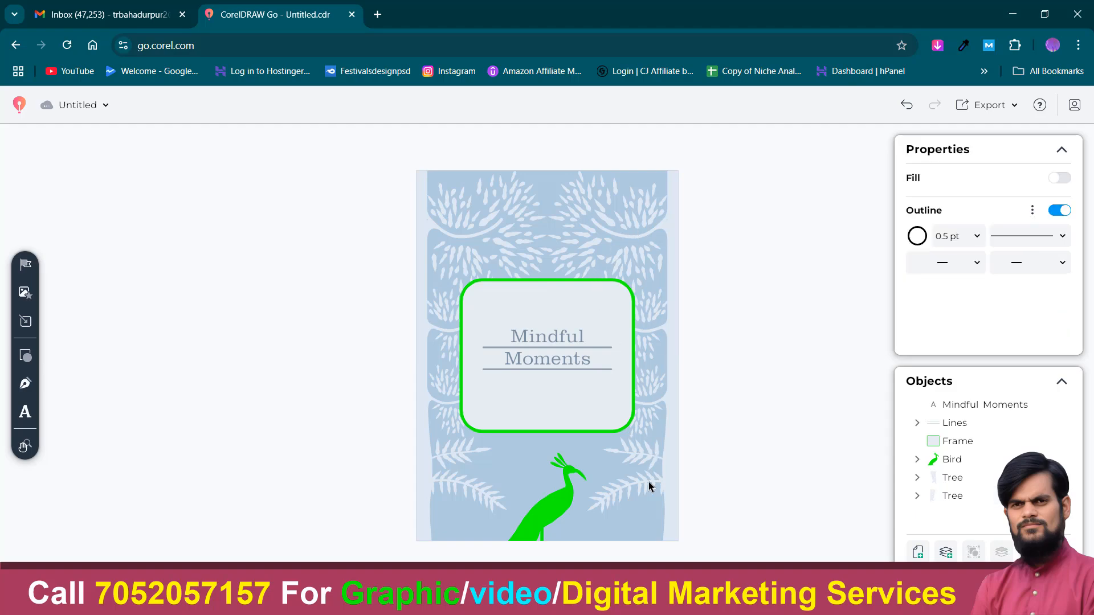
- Try the green project colour on the Tree object along the cover's right side, and settle on the black project colour as its fill
{"action": "left_click", "coordinate": [972, 484]}
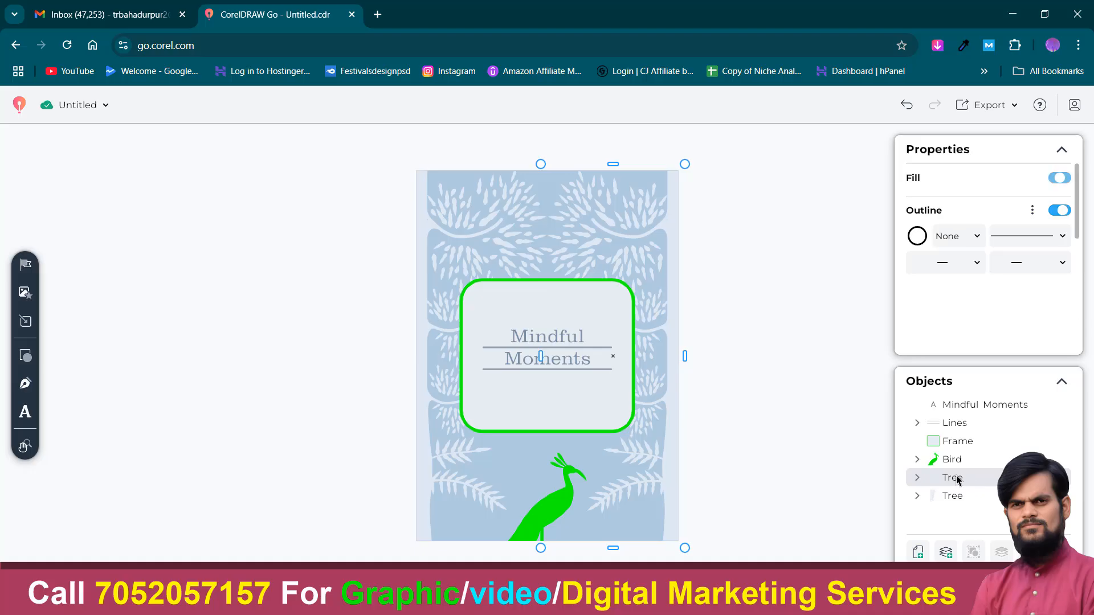
{"action": "left_click", "coordinate": [1062, 383]}
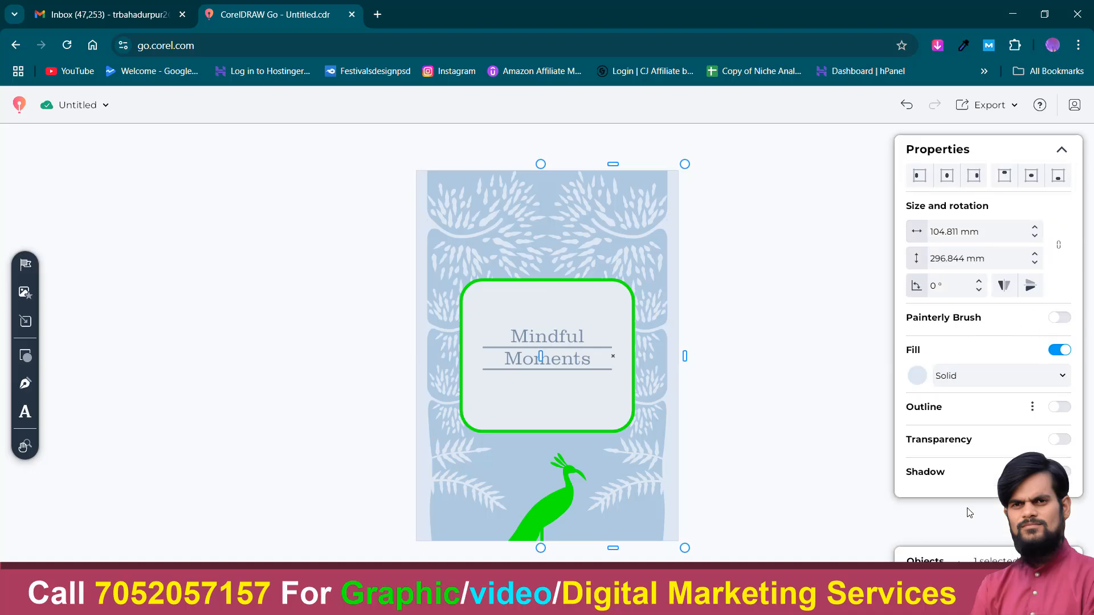
{"action": "left_click", "coordinate": [917, 376]}
{"action": "left_click", "coordinate": [872, 400]}
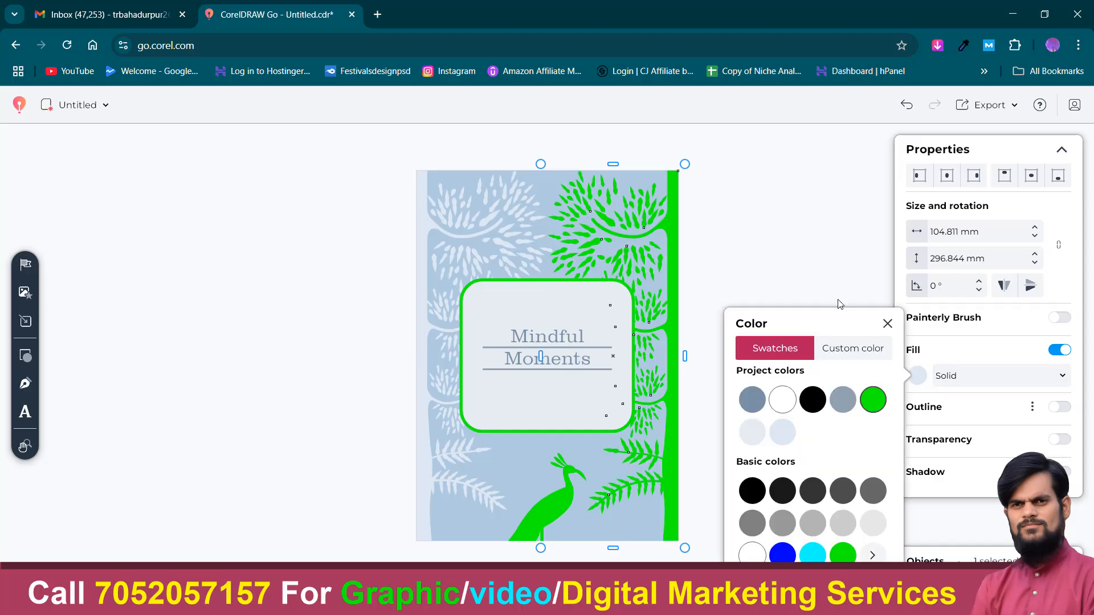
{"action": "left_click", "coordinate": [821, 273]}
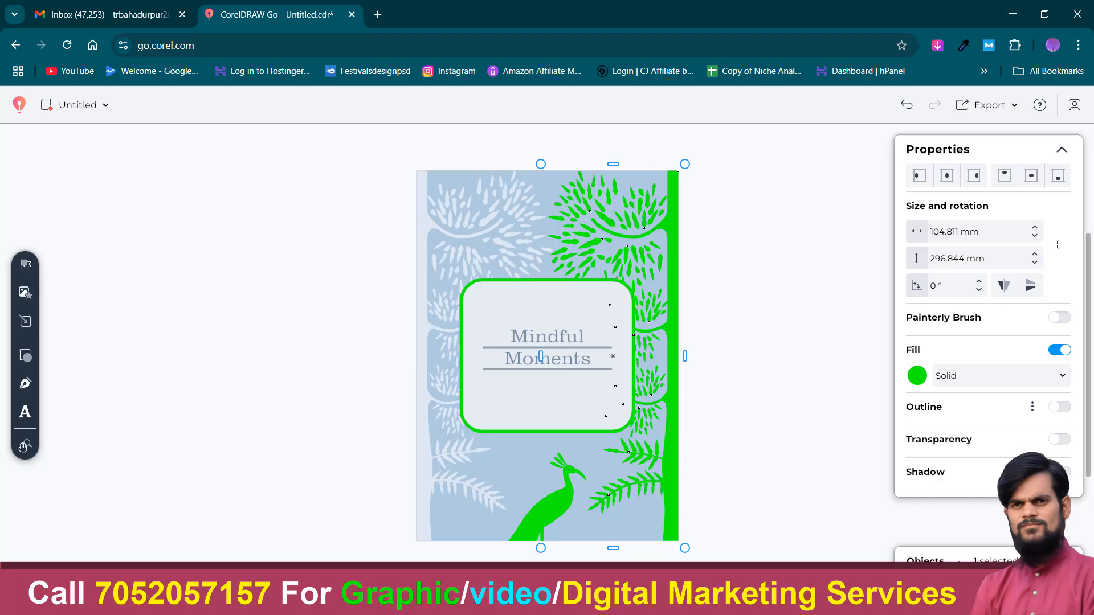
{"action": "left_click", "coordinate": [918, 376]}
{"action": "left_click", "coordinate": [820, 403]}
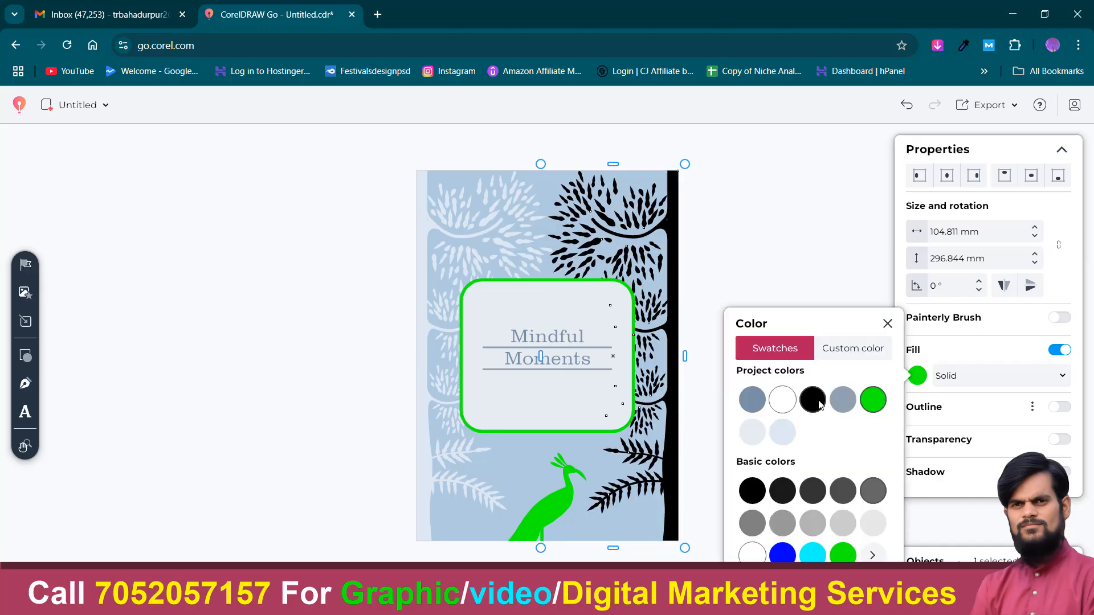
{"action": "left_click", "coordinate": [821, 284]}
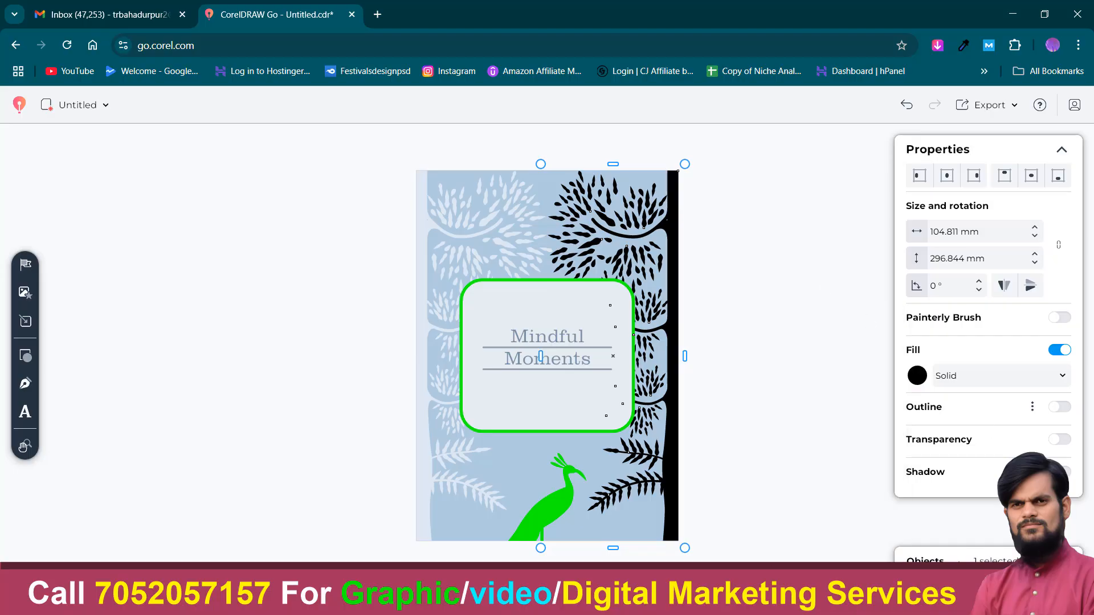
- Fill the Tree object along the cover's left side with the black project colour
{"action": "left_click", "coordinate": [969, 560]}
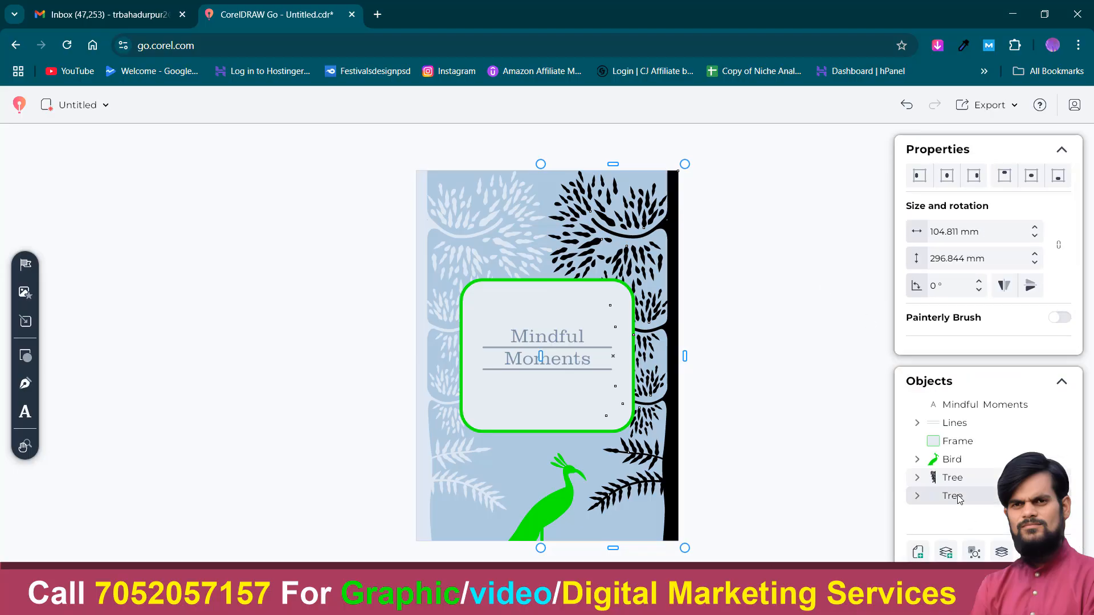
{"action": "left_click", "coordinate": [960, 499]}
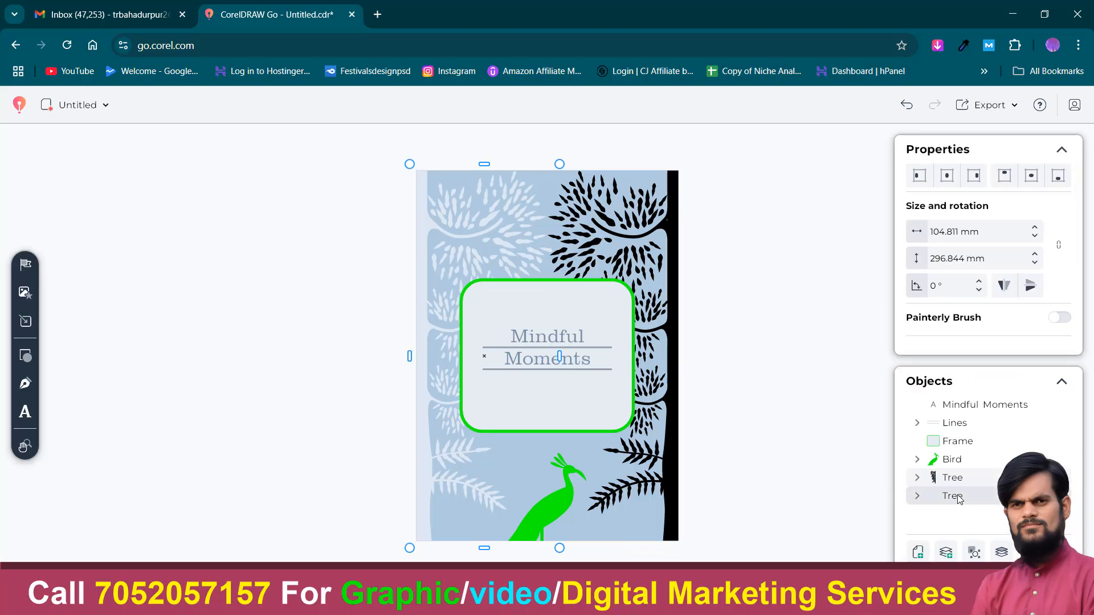
{"action": "left_click", "coordinate": [1063, 382]}
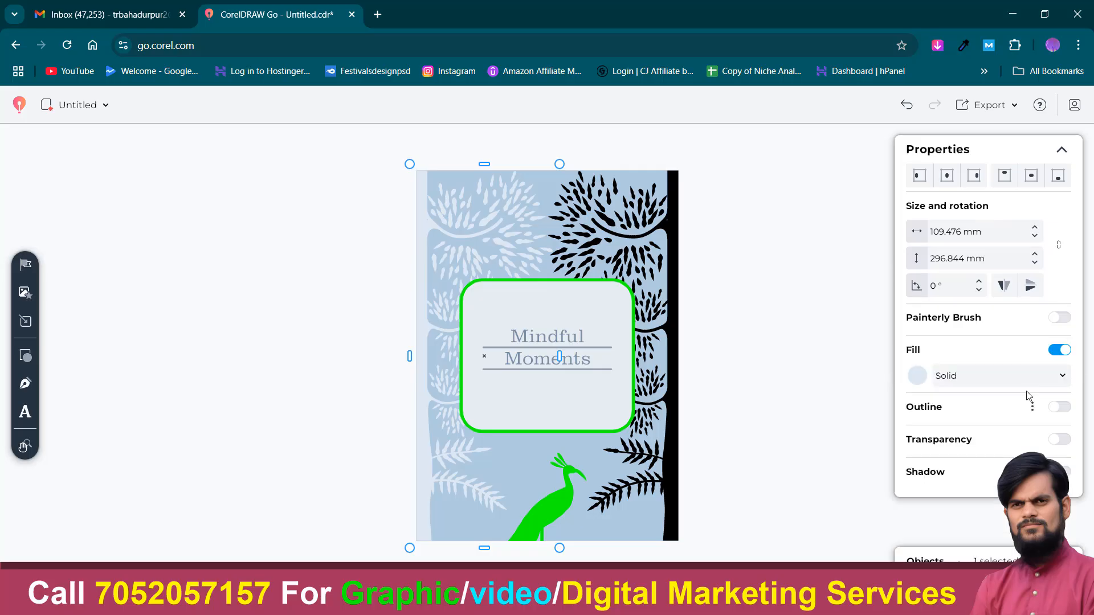
{"action": "left_click", "coordinate": [916, 378]}
{"action": "left_click", "coordinate": [823, 397]}
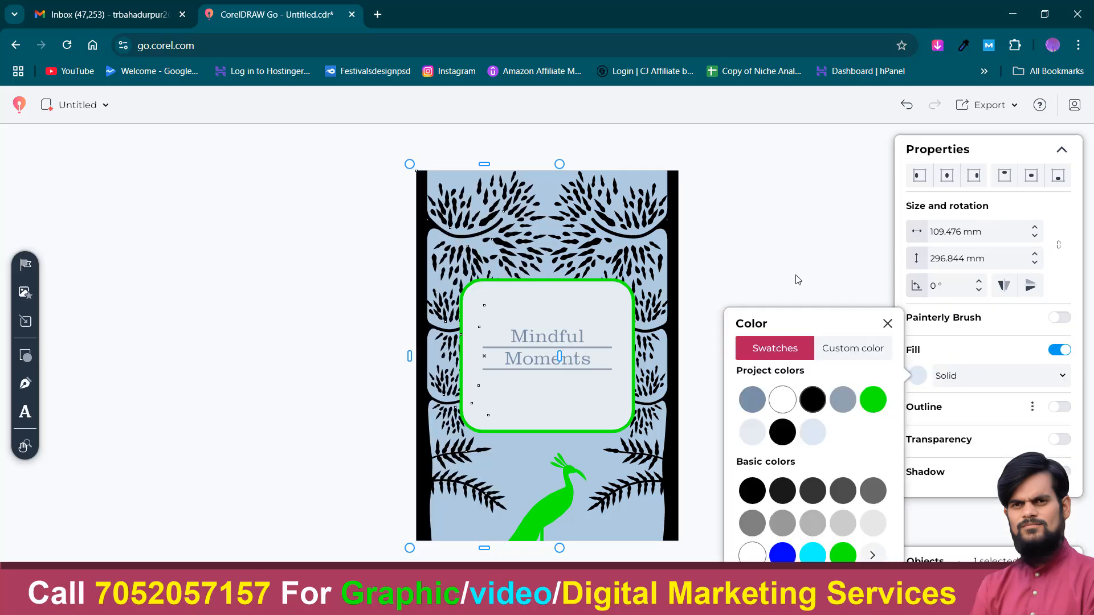
- Change the fill of the bird near the cover's lower edge to the black project colour
{"action": "left_click", "coordinate": [554, 506]}
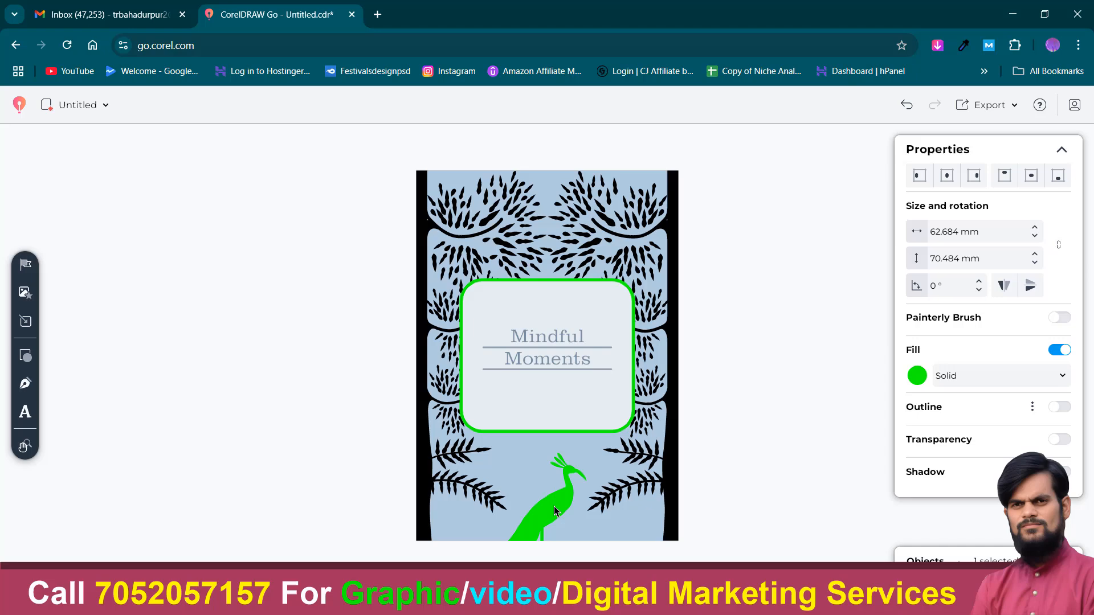
{"action": "left_click", "coordinate": [917, 379]}
{"action": "left_click", "coordinate": [813, 399]}
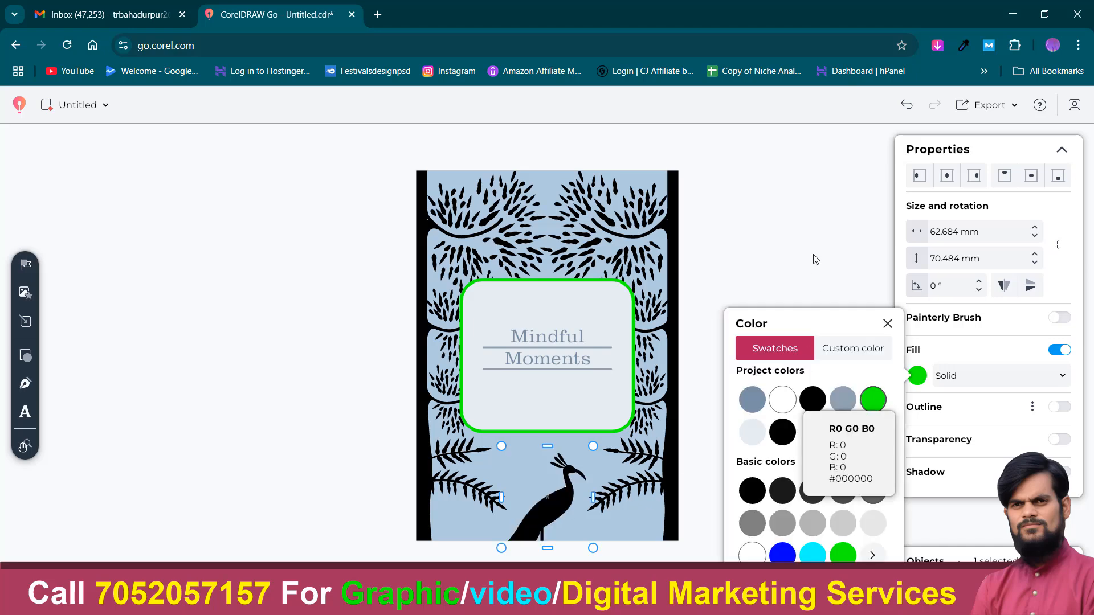
- Set the outline of the frame around the title to the black project colour and deselect it
{"action": "left_click", "coordinate": [627, 287]}
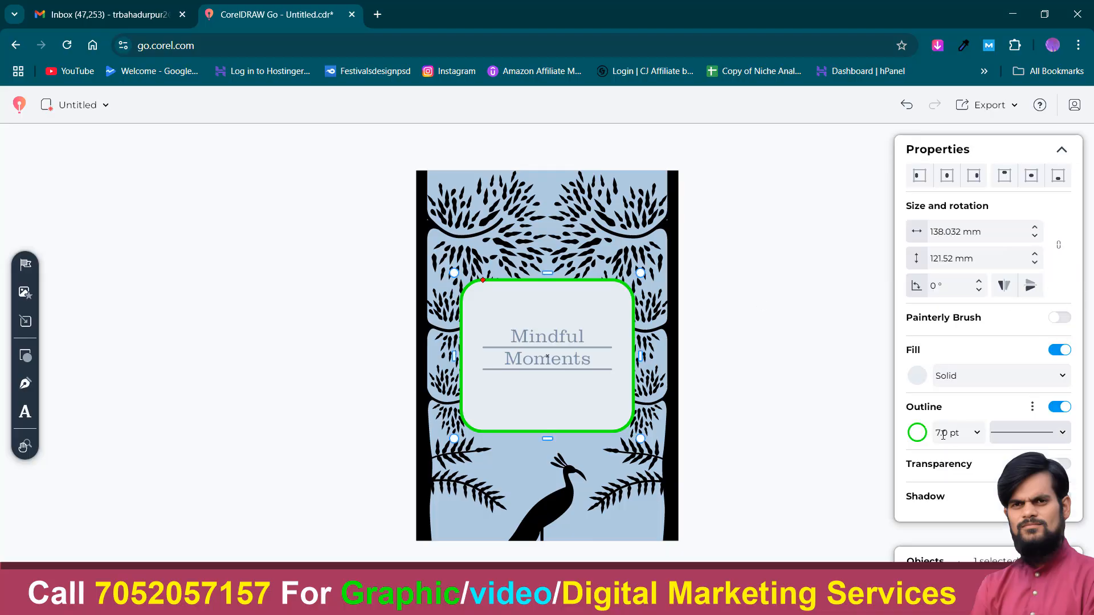
{"action": "left_click", "coordinate": [913, 434]}
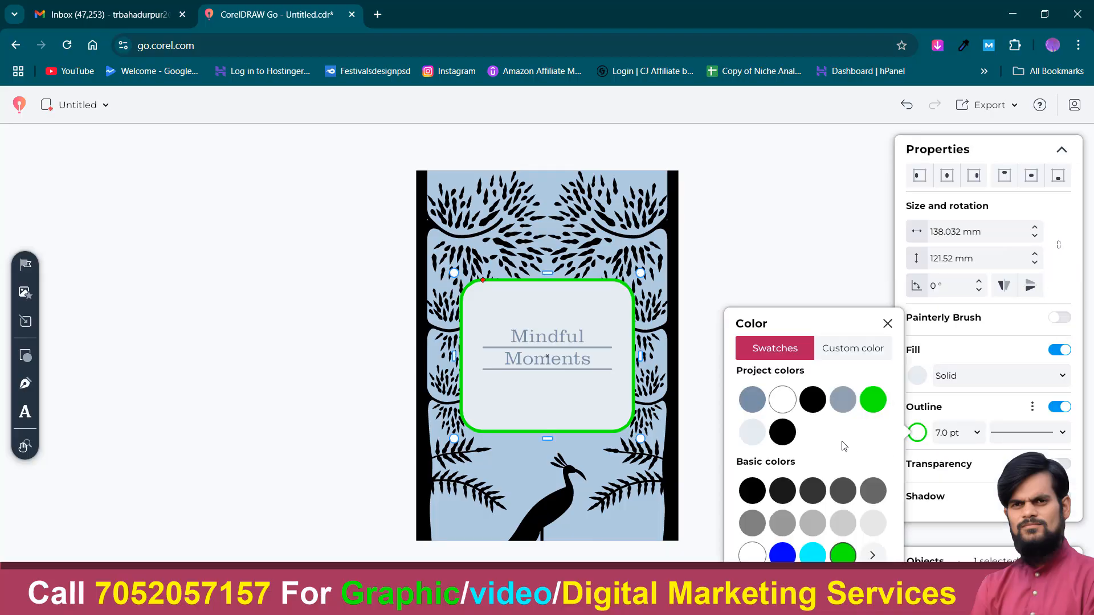
{"action": "left_click", "coordinate": [811, 399]}
{"action": "left_click", "coordinate": [827, 237]}
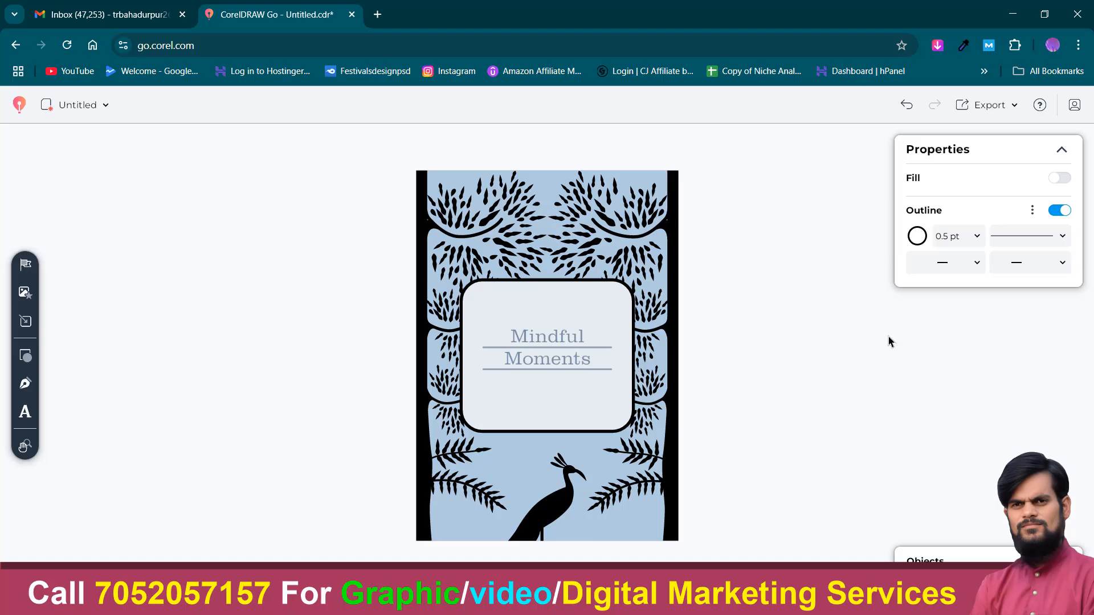
- Give the bird a linear gradient fill with the basic blue swatch as its end colour and deselect it
{"action": "left_click", "coordinate": [558, 514]}
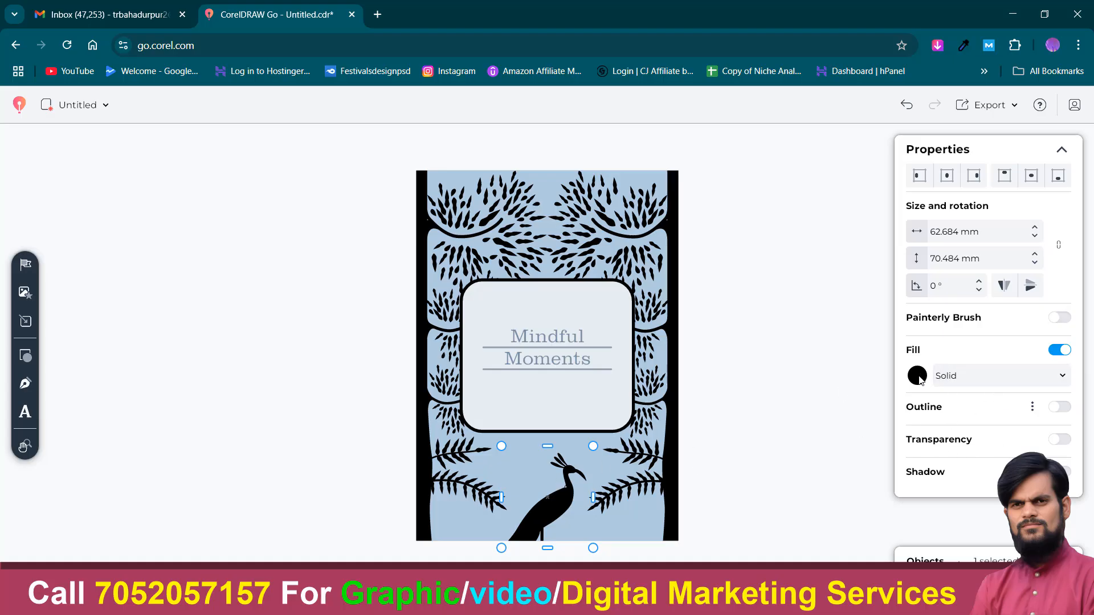
{"action": "left_click", "coordinate": [979, 377]}
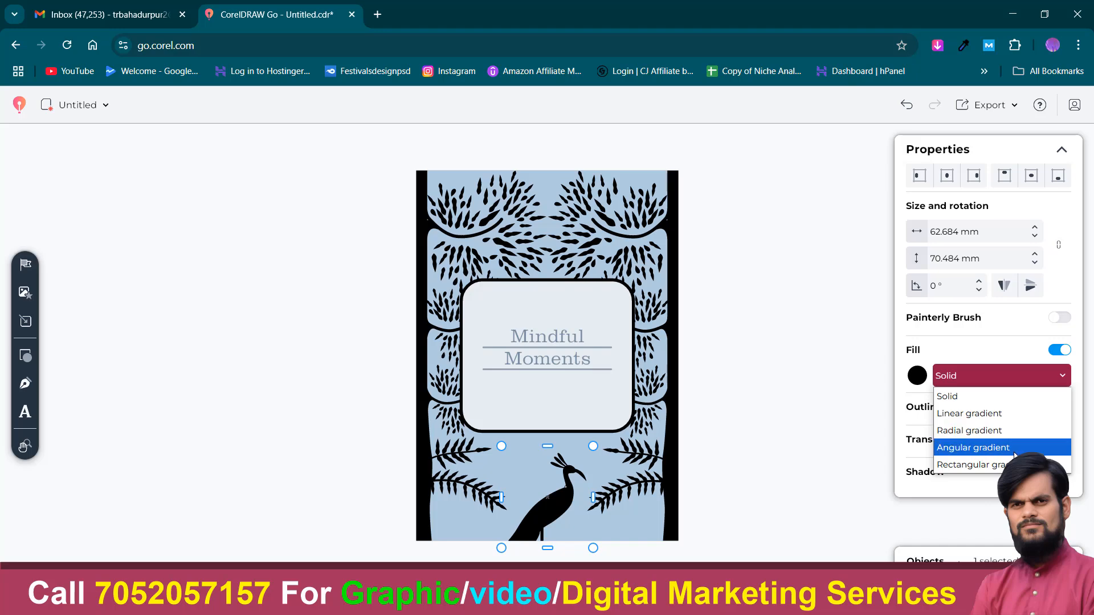
{"action": "left_click", "coordinate": [966, 415]}
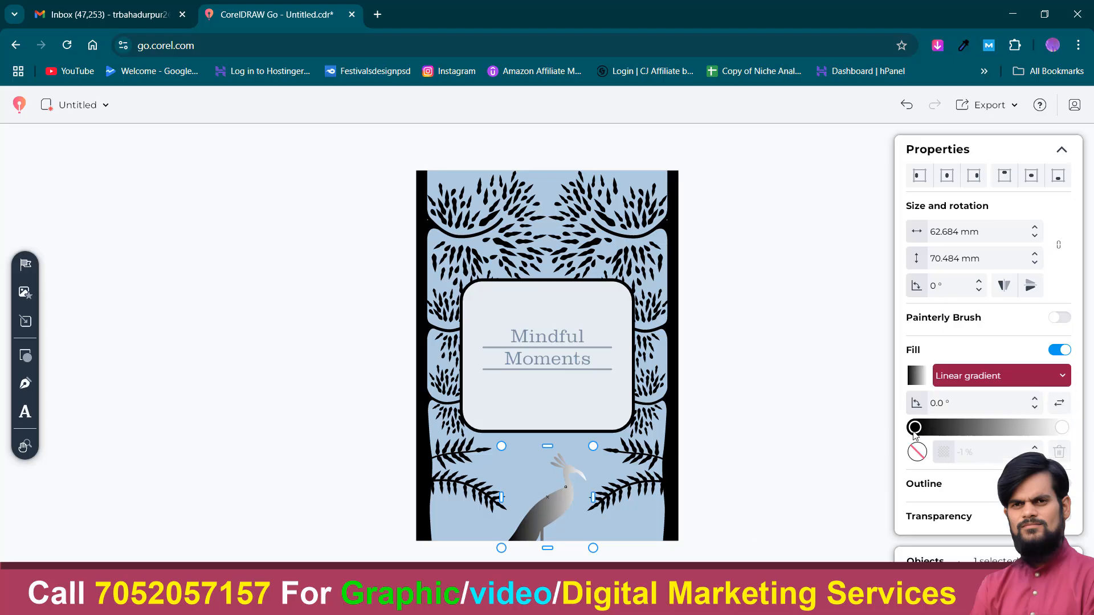
{"action": "left_click", "coordinate": [1063, 430]}
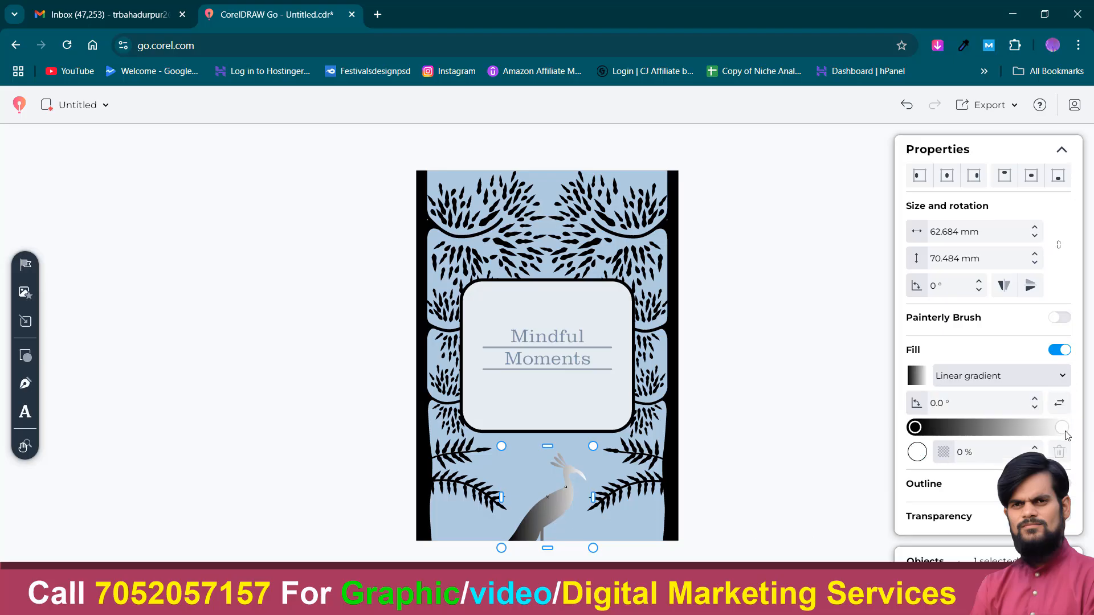
{"action": "left_click", "coordinate": [919, 453]}
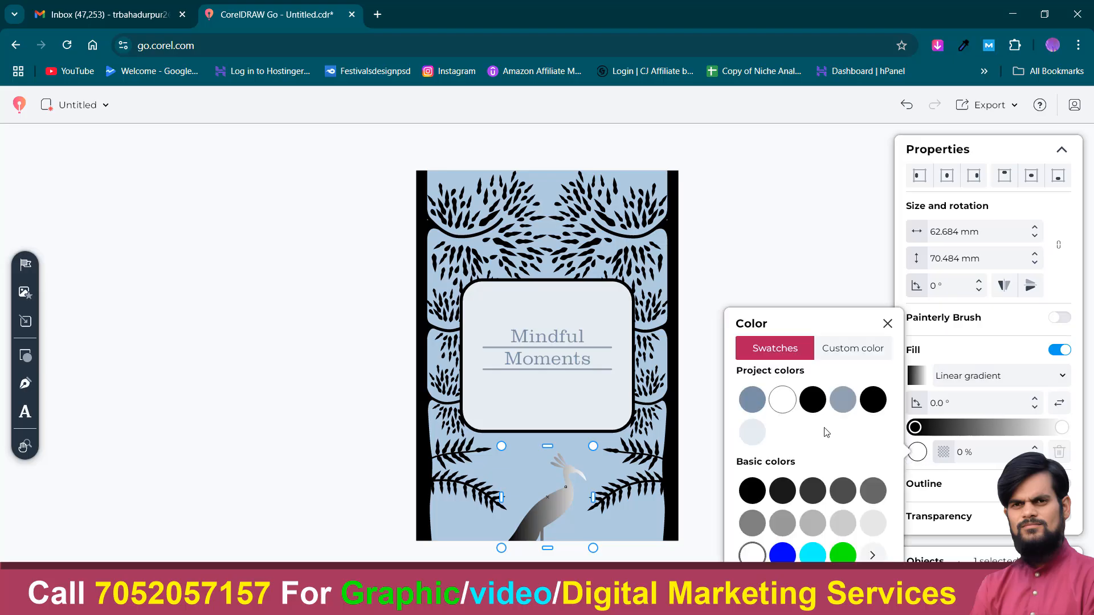
{"action": "left_click", "coordinate": [783, 556]}
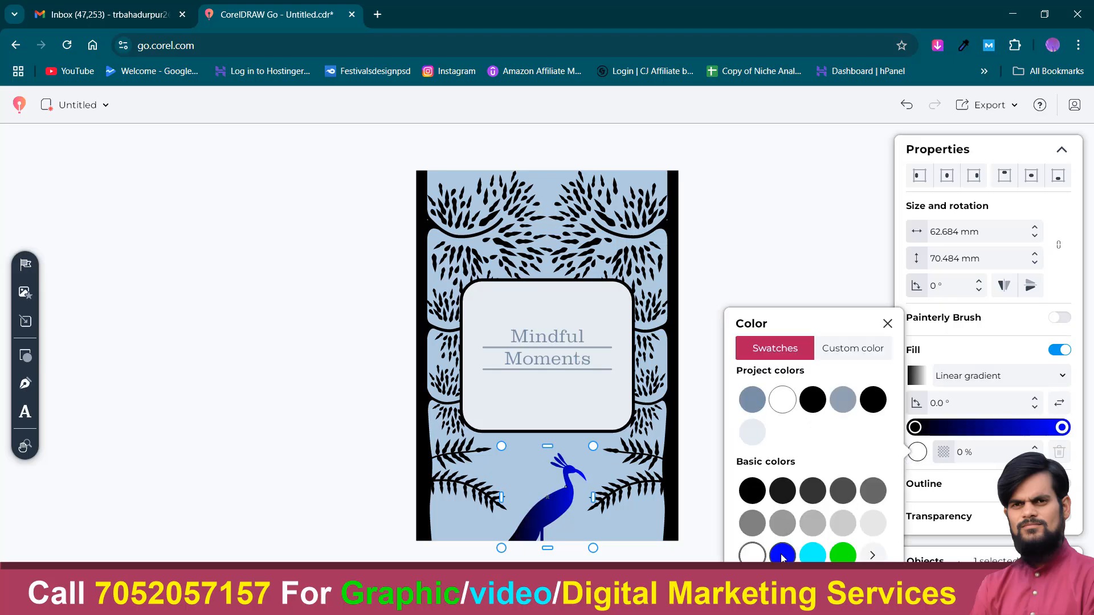
{"action": "left_click", "coordinate": [828, 264]}
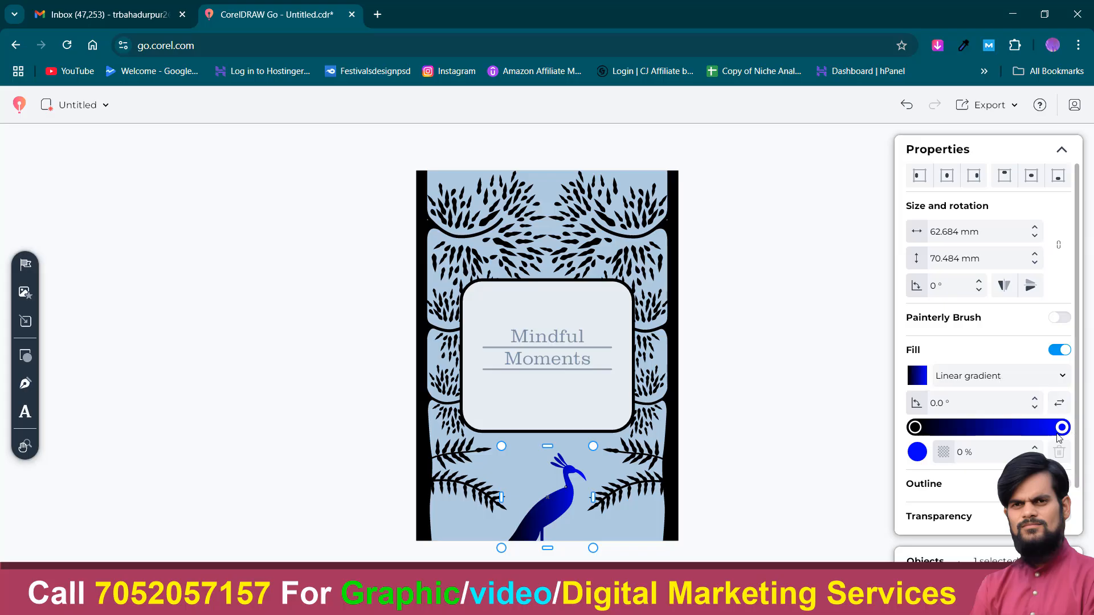
{"action": "left_click", "coordinate": [822, 429]}
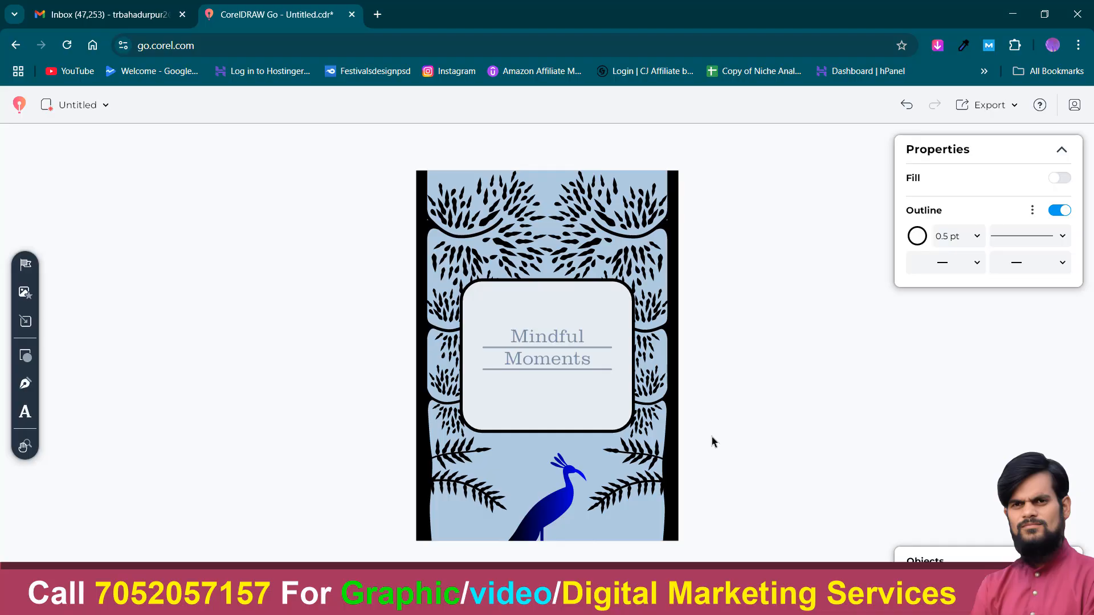
- Review the file formats available for downloading the project in the export options
{"action": "left_click", "coordinate": [997, 110]}
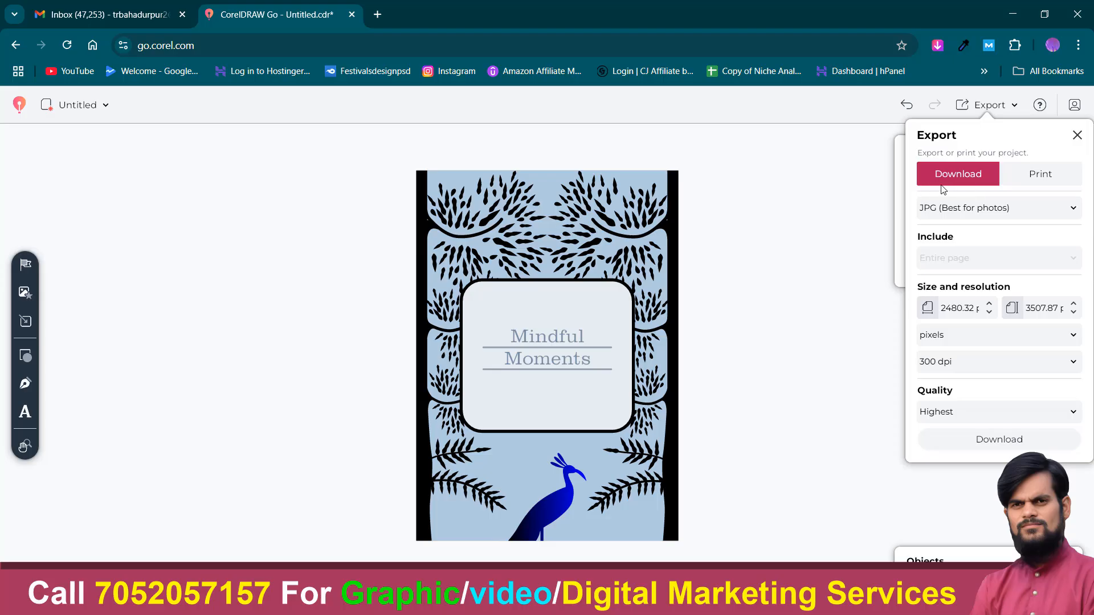
{"action": "left_click", "coordinate": [962, 214]}
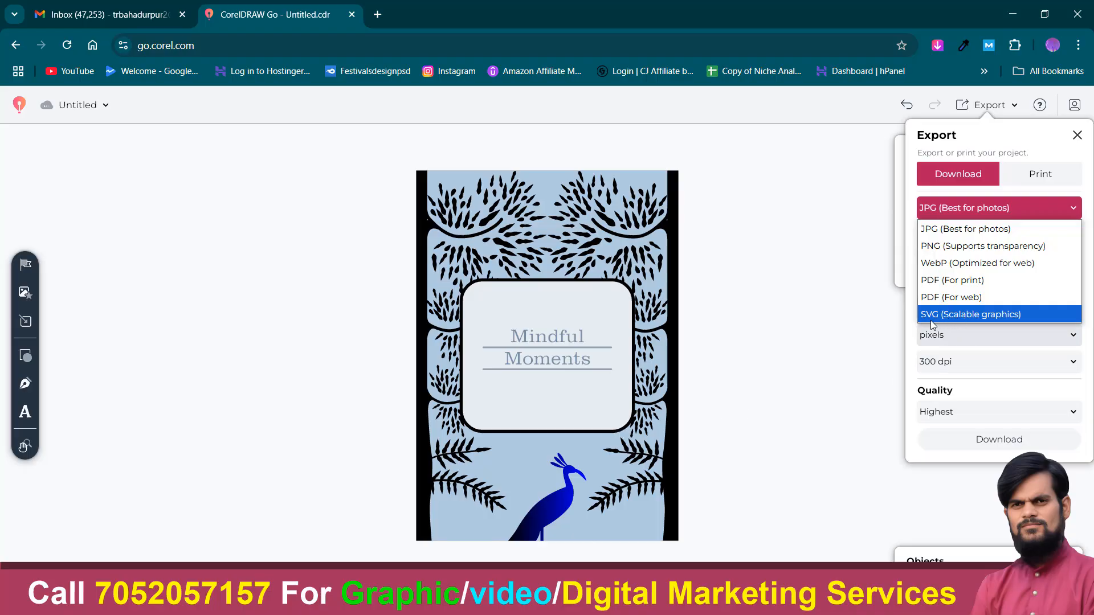
{"action": "left_click", "coordinate": [761, 371]}
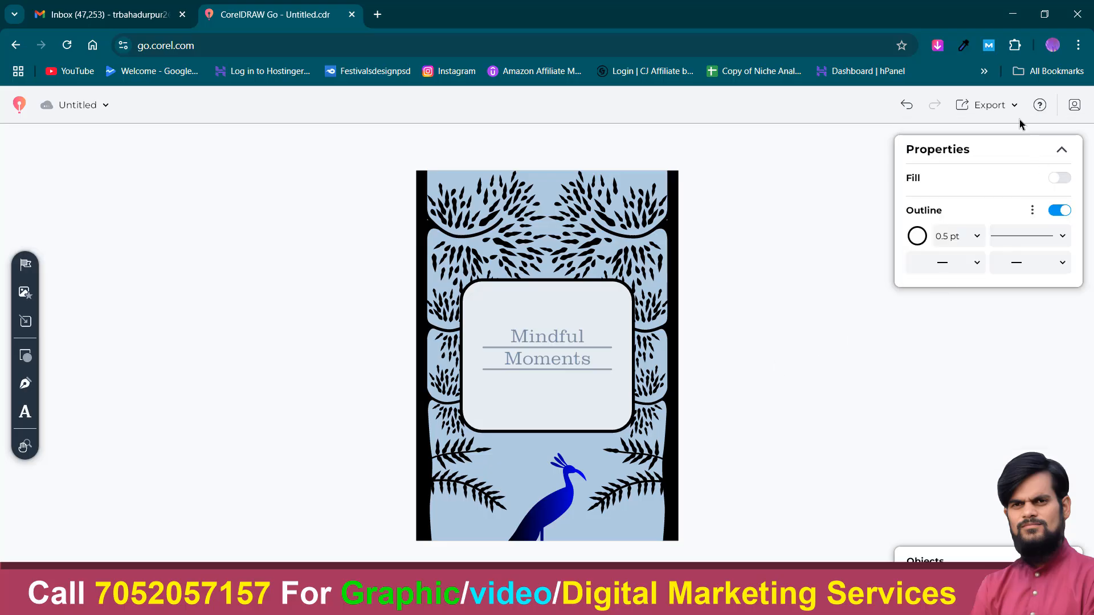
- Rename the untitled project as "bird"
{"action": "left_click", "coordinate": [75, 106]}
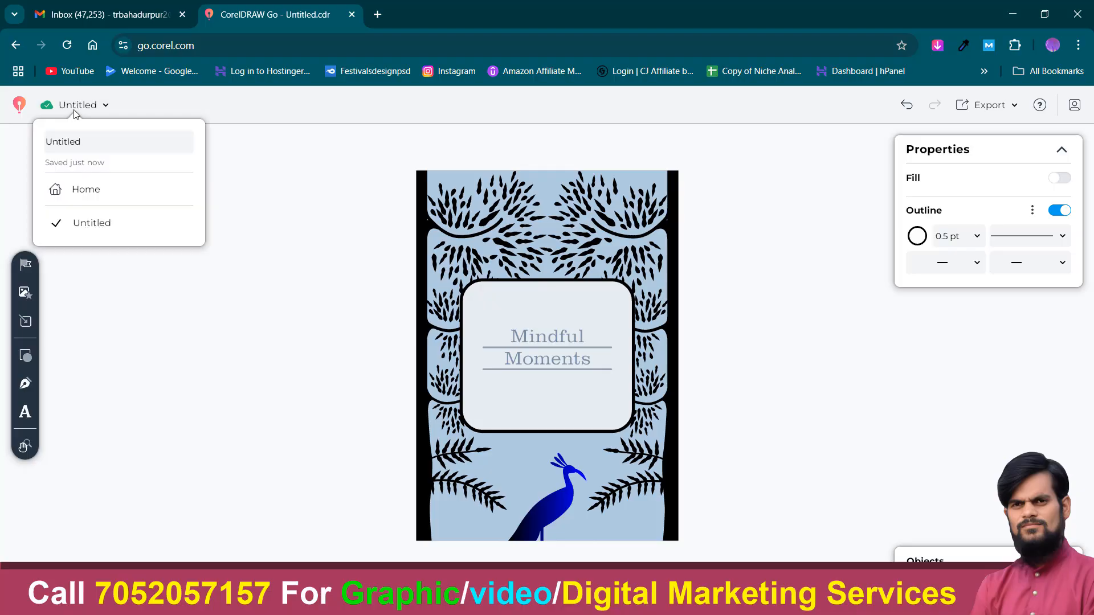
{"action": "double_click", "coordinate": [75, 145]}
{"action": "type", "text": "bird"}
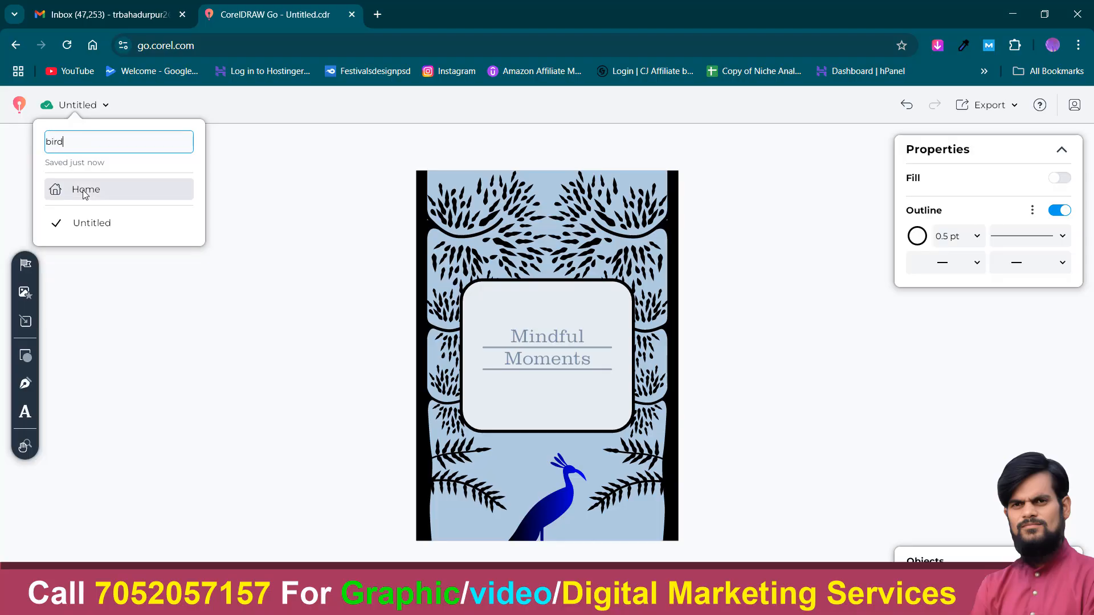
{"action": "left_click", "coordinate": [87, 222]}
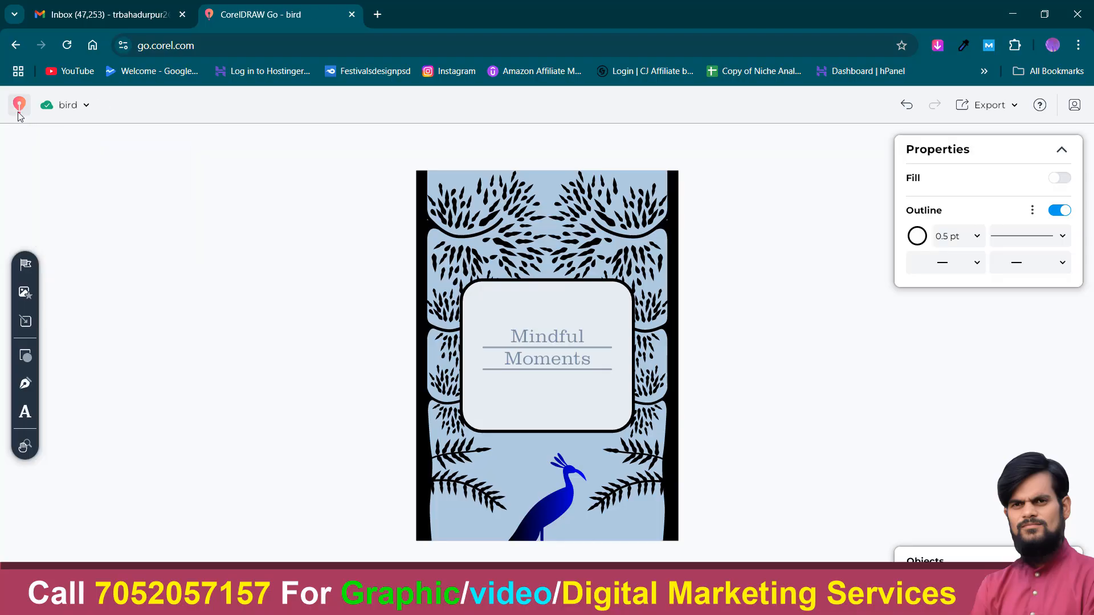
- Create a copy of the project and agree to sync bird.cdr with the Cloud
{"action": "left_click", "coordinate": [18, 106]}
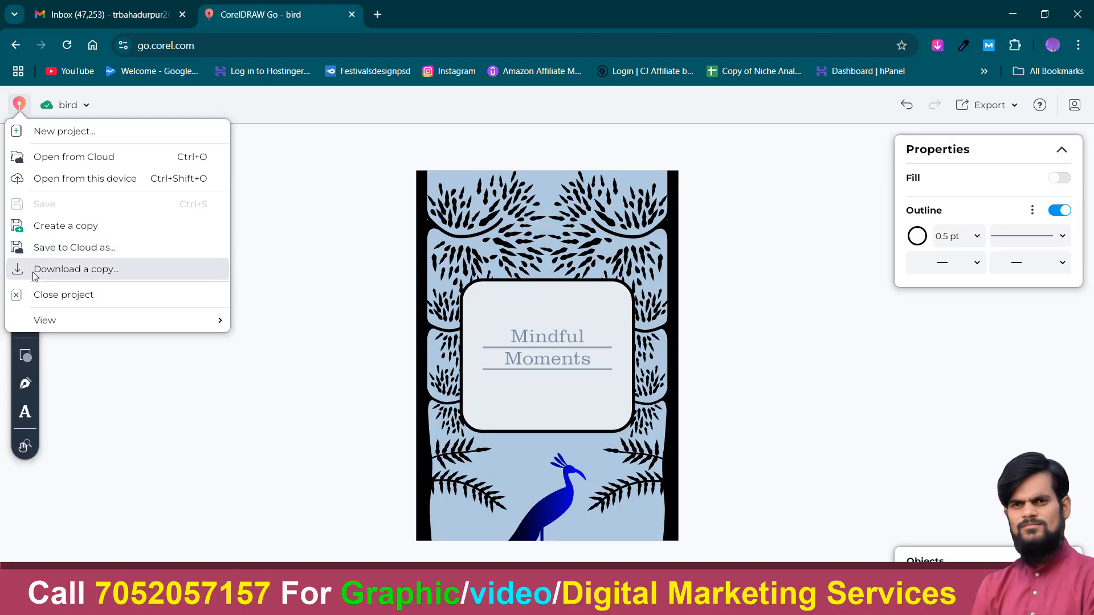
{"action": "left_click", "coordinate": [52, 227]}
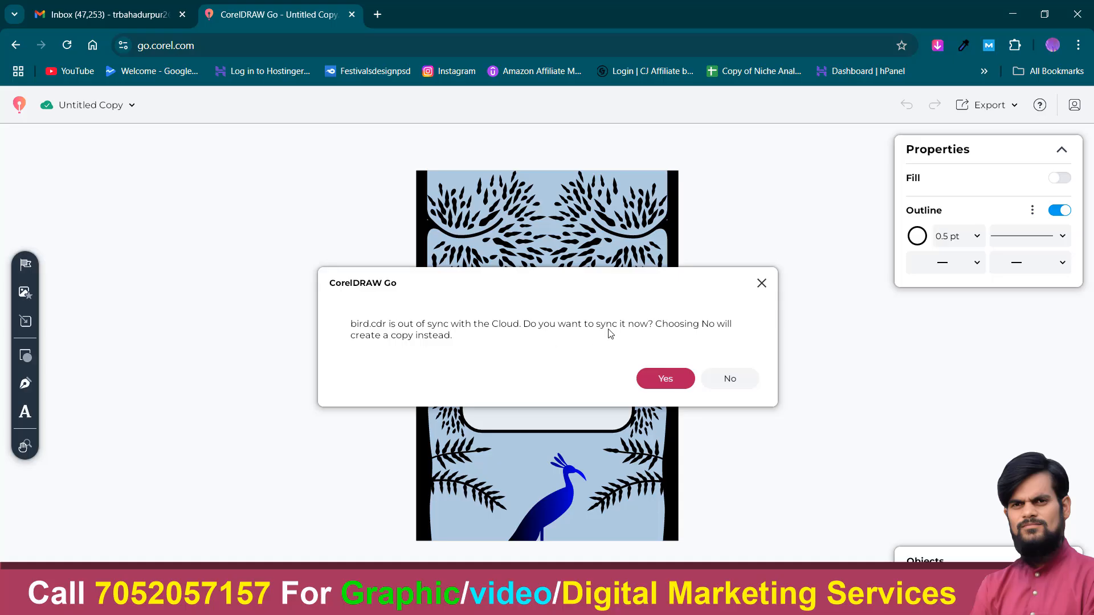
{"action": "left_click", "coordinate": [667, 381]}
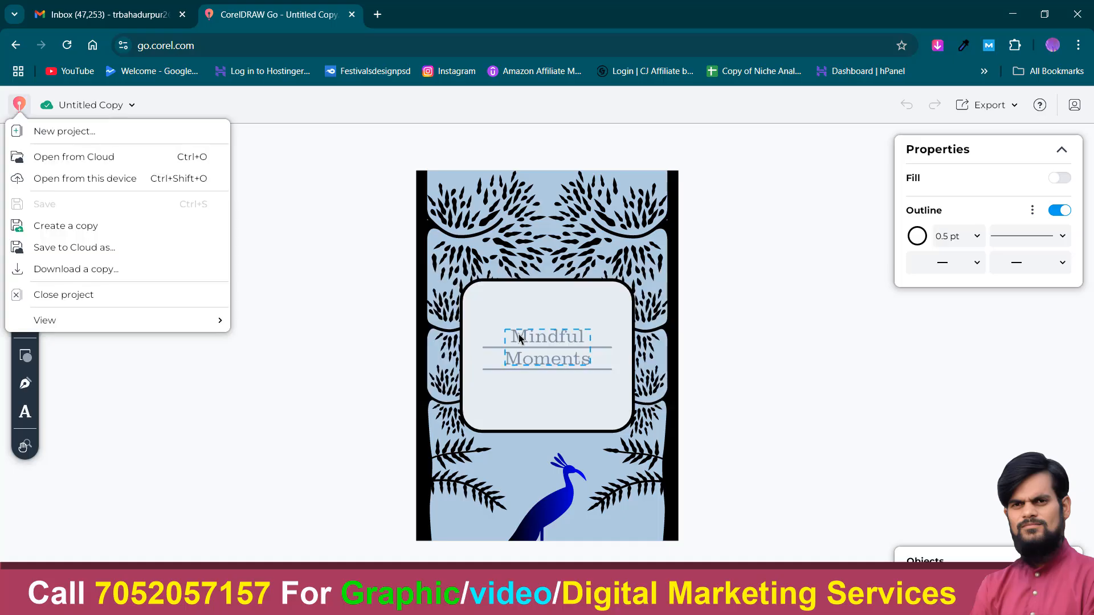
- Download a copy of the project as a CDR file and switch to the desktop program CorelDRAW 2020
{"action": "left_click", "coordinate": [72, 274]}
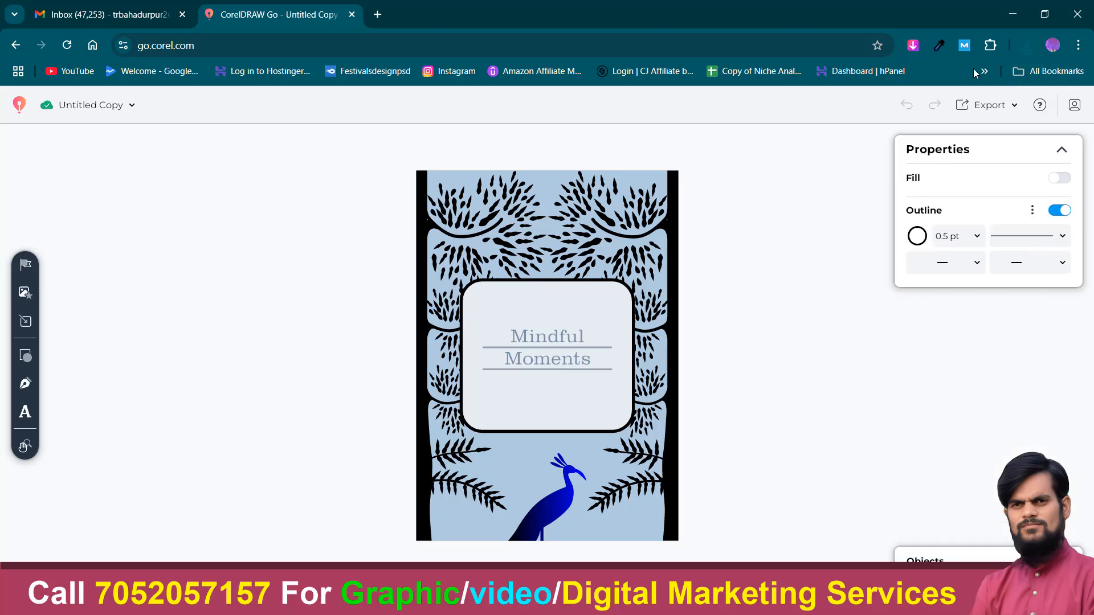
{"action": "left_click", "coordinate": [1025, 45]}
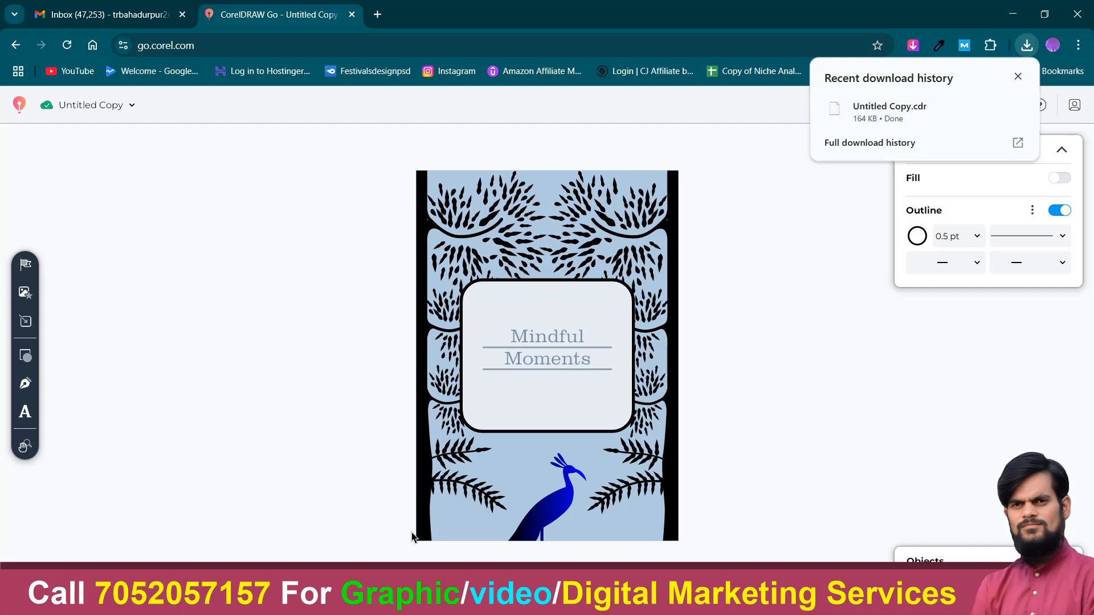
{"action": "key", "text": "alt+Tab"}
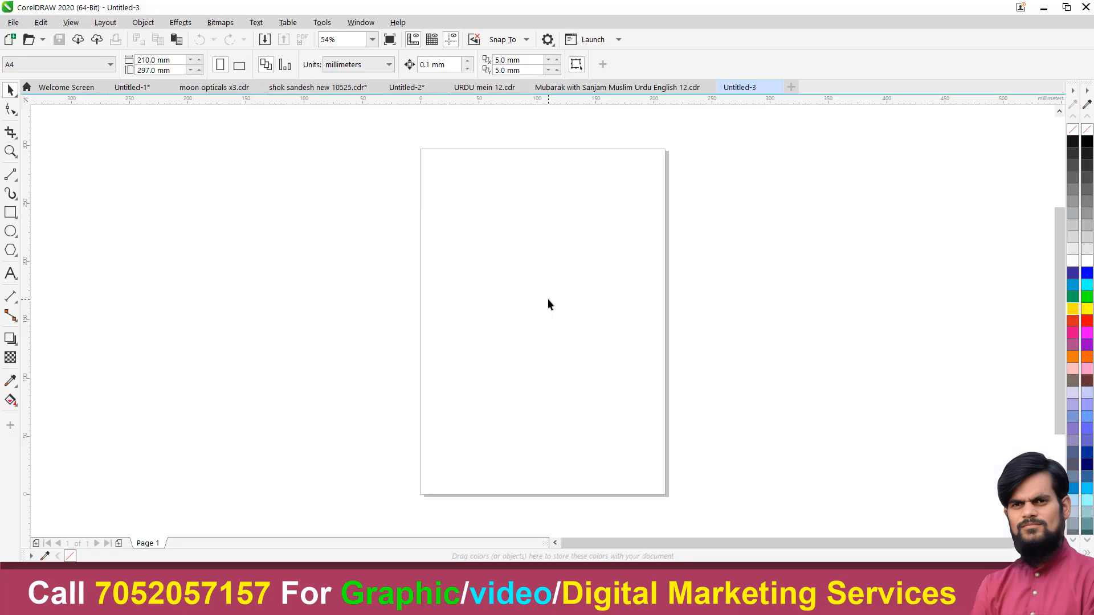
- Open the downloaded Untitled Copy drawing from the Downloads folder
{"action": "left_click", "coordinate": [28, 40]}
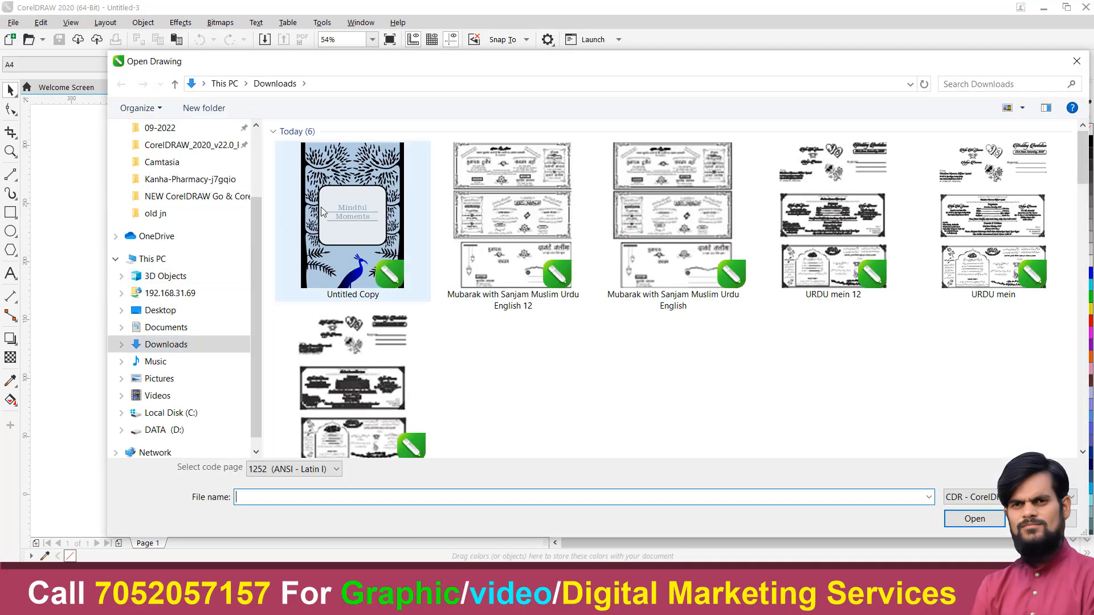
{"action": "left_click", "coordinate": [354, 201]}
{"action": "left_click", "coordinate": [967, 530]}
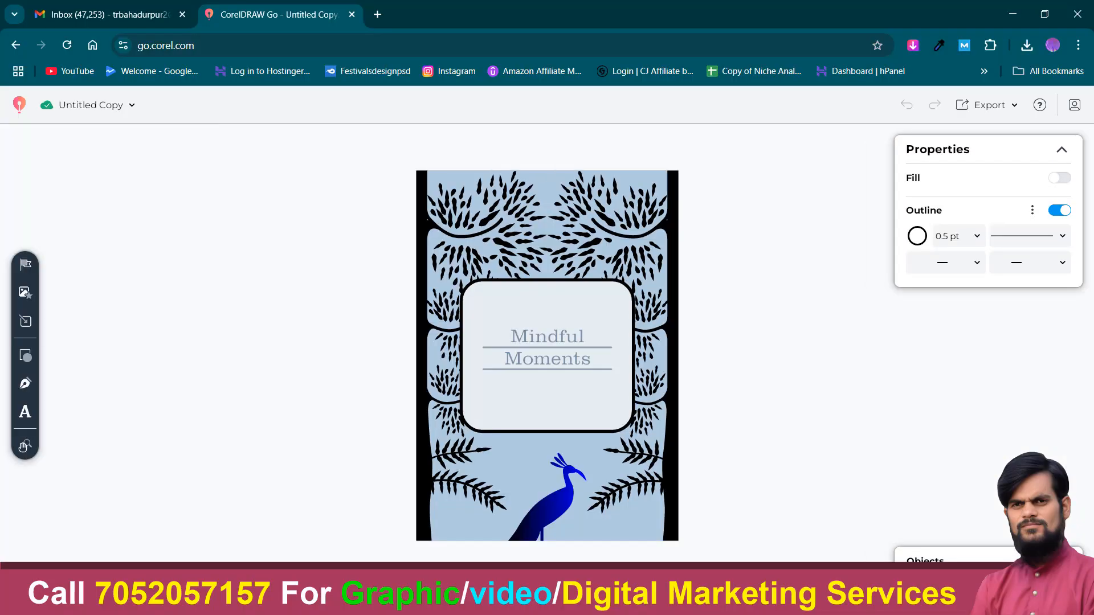
- Switch to CorelDRAW Go in the browser, review the project commands, and bring up the file selection for opening a project from this device
{"action": "left_click", "coordinate": [19, 104]}
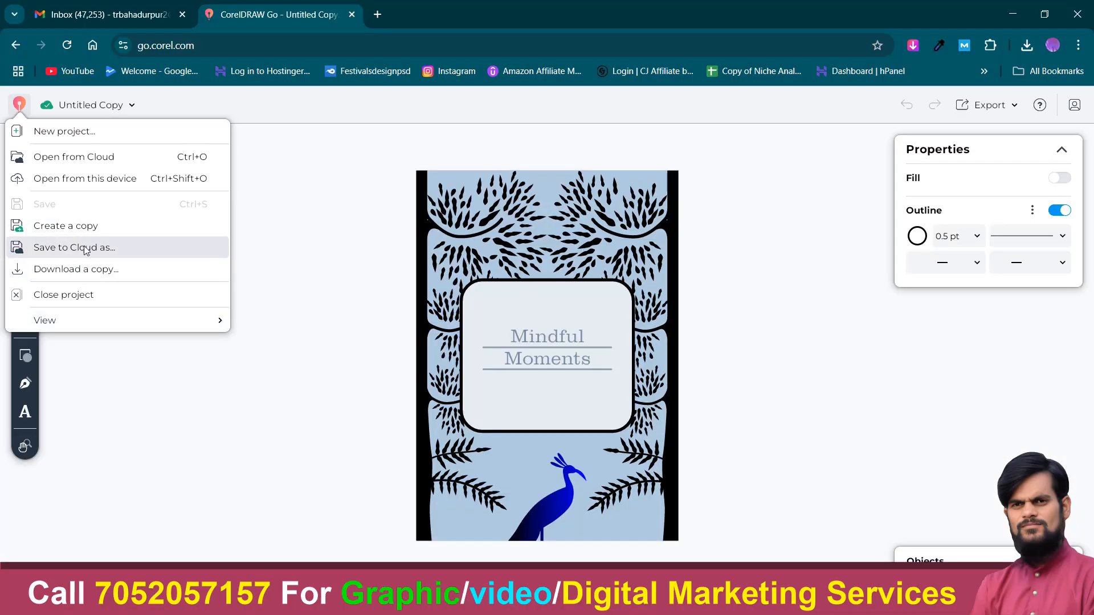
{"action": "left_click", "coordinate": [320, 228]}
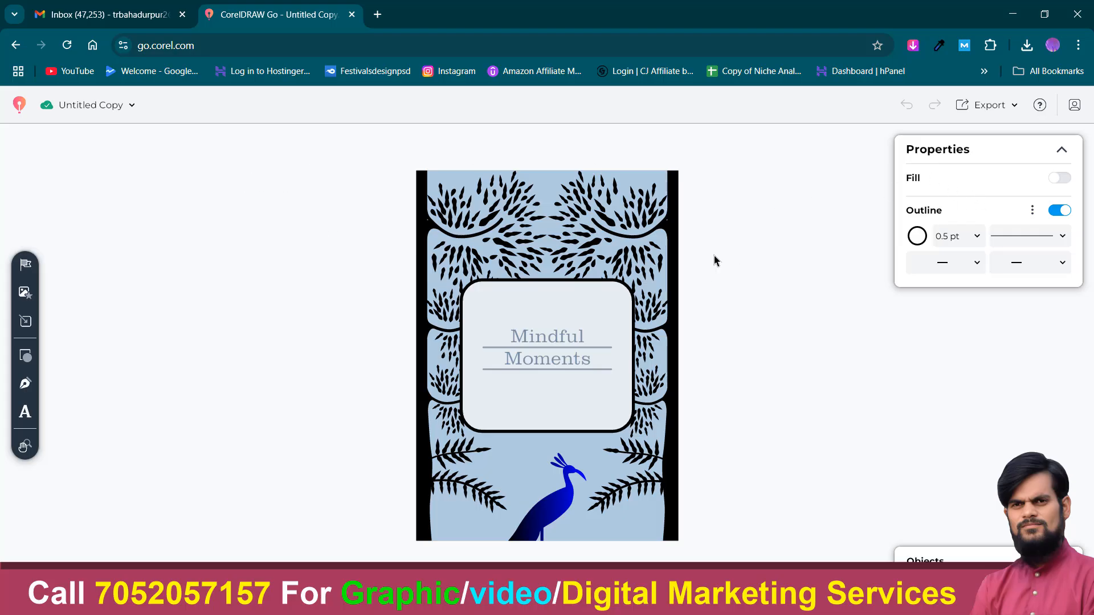
{"action": "left_click", "coordinate": [19, 106]}
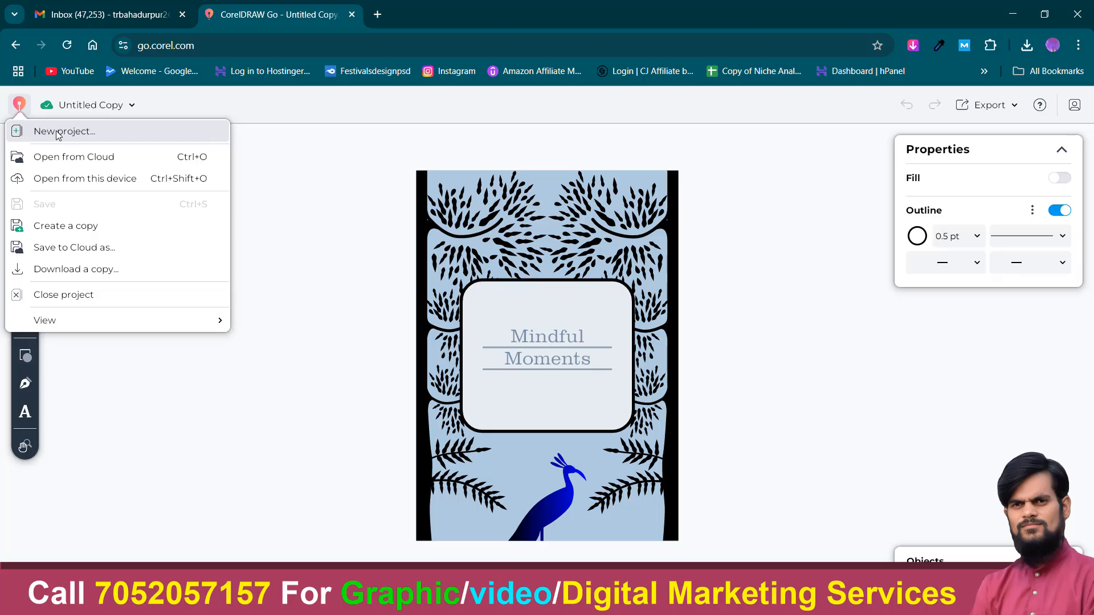
{"action": "left_click", "coordinate": [87, 180]}
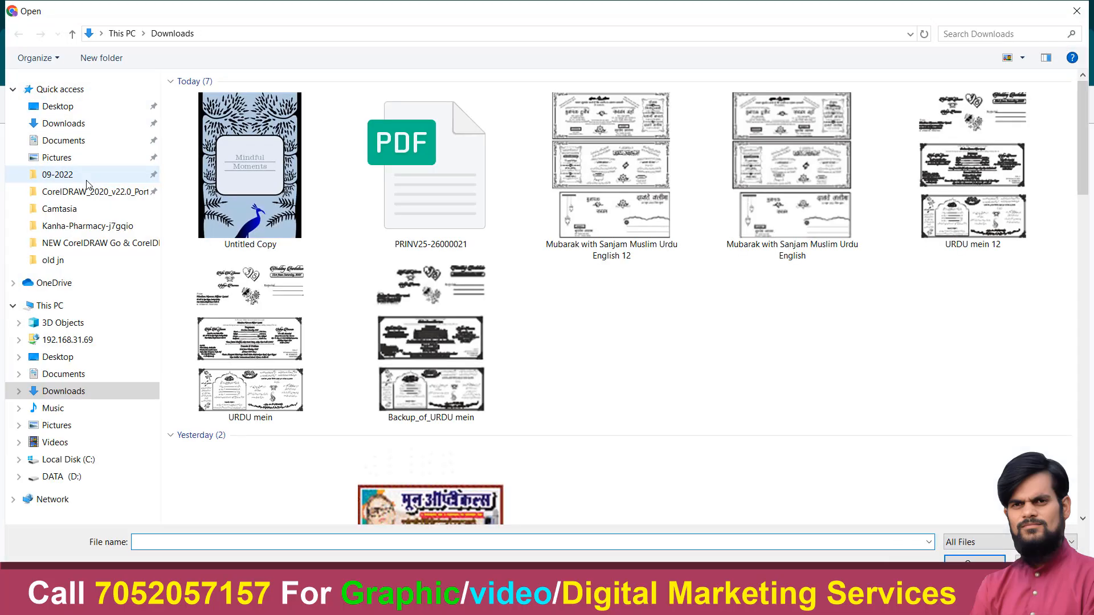